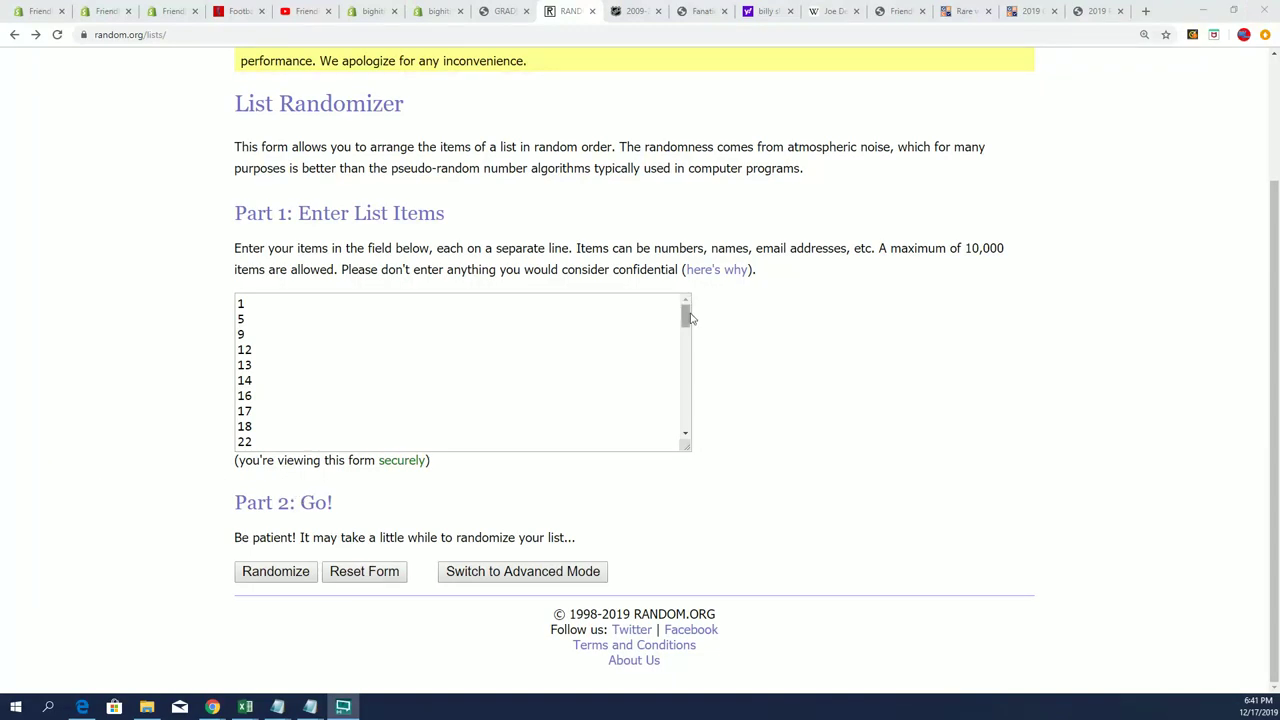
Step: Randomize the 55-number list, then reshuffle it twice more
mouse_move(686, 320)
mouse_down()
mouse_move(700, 471)
mouse_move(700, 297)
mouse_up()
click(798, 364)
click(241, 579)
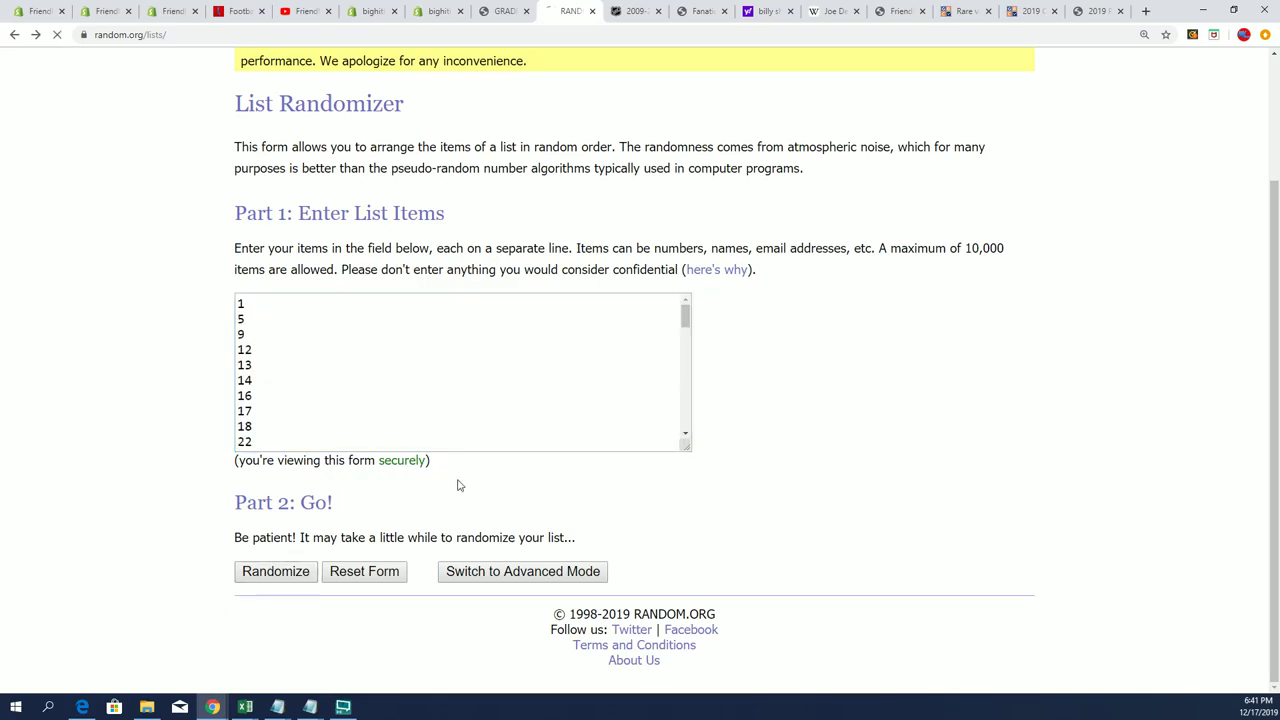
drag(295, 310, 357, 323)
scroll(338, 556, down, 5)
scroll(338, 556, down, 3)
click(258, 577)
scroll(338, 424, down, 5)
scroll(300, 500, down, 3)
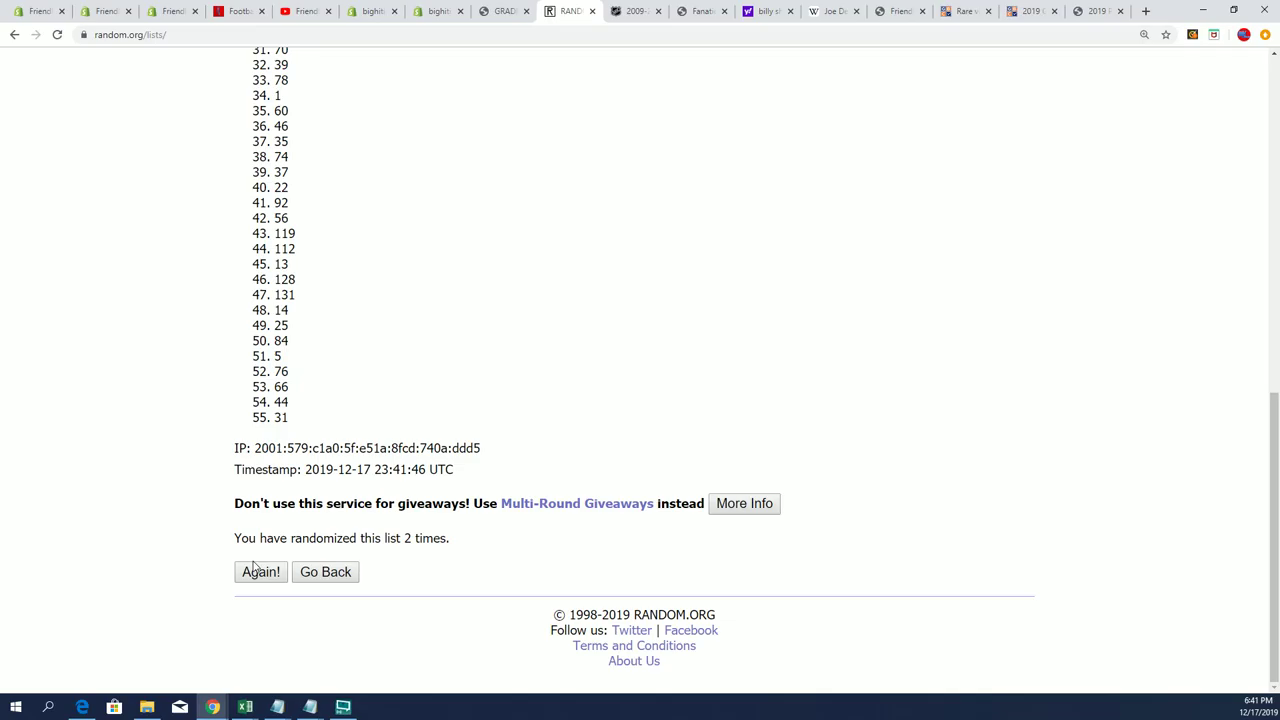
click(259, 567)
Step: Reshuffle four more times until the list starts 63, 83, 56, and select 63
scroll(331, 506, down, 5)
scroll(250, 580, down, 2)
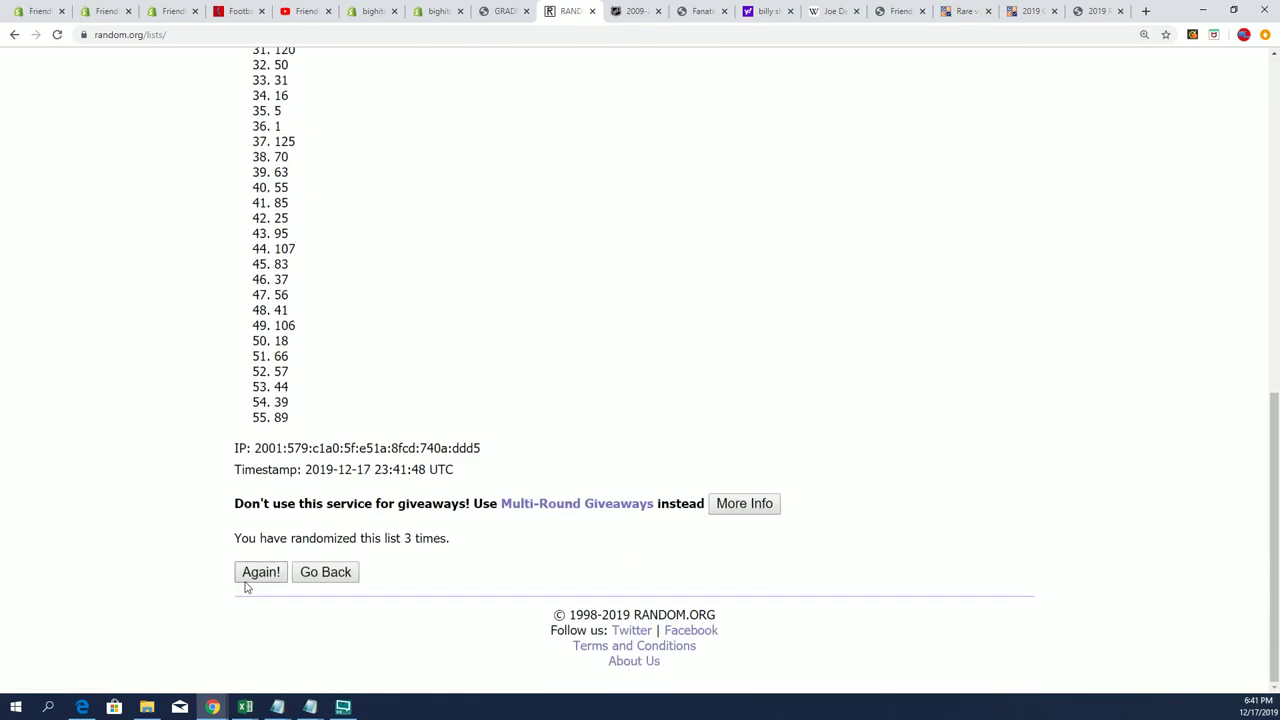
click(255, 571)
scroll(255, 570, down, 5)
scroll(255, 575, down, 3)
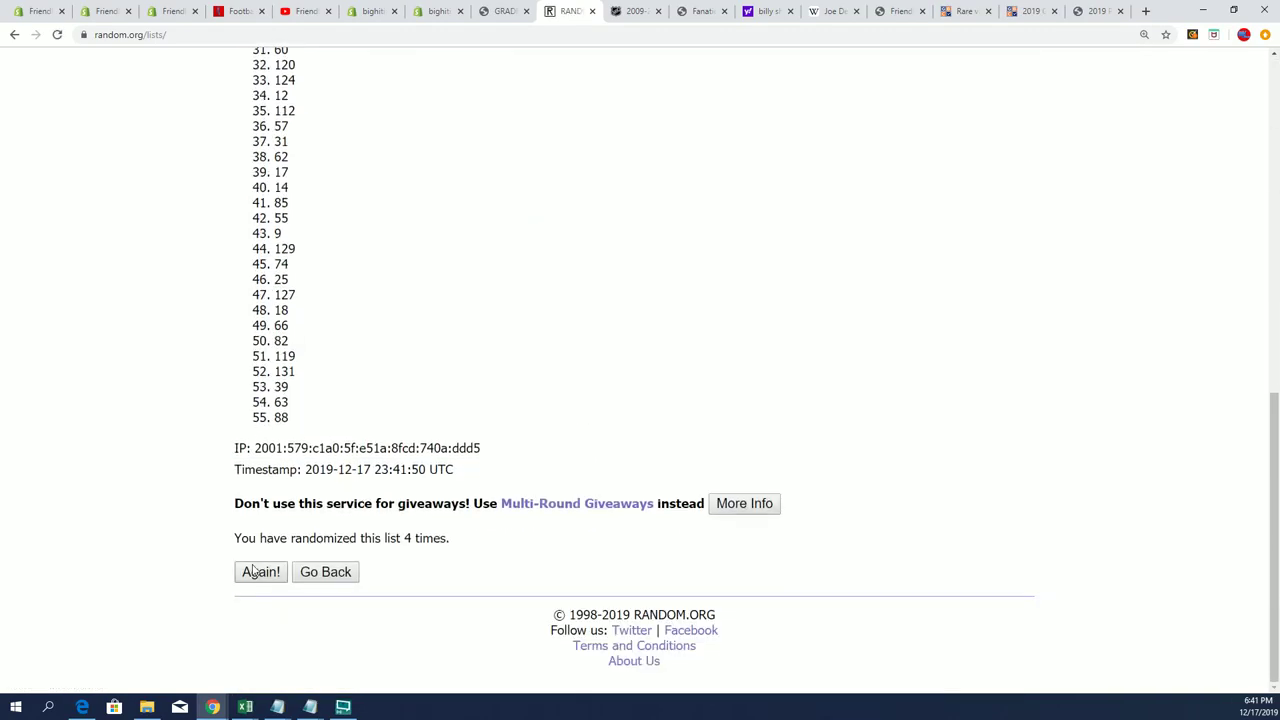
click(257, 577)
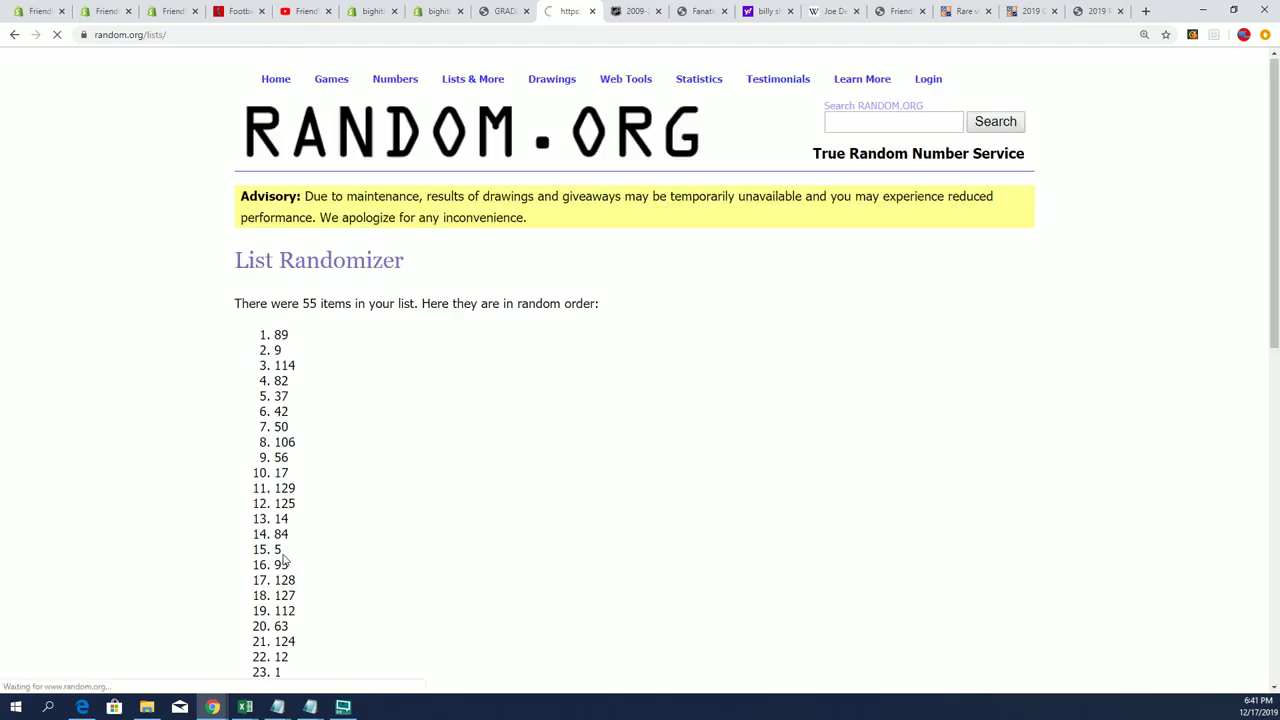
scroll(258, 578, down, 5)
scroll(259, 578, down, 2)
click(260, 574)
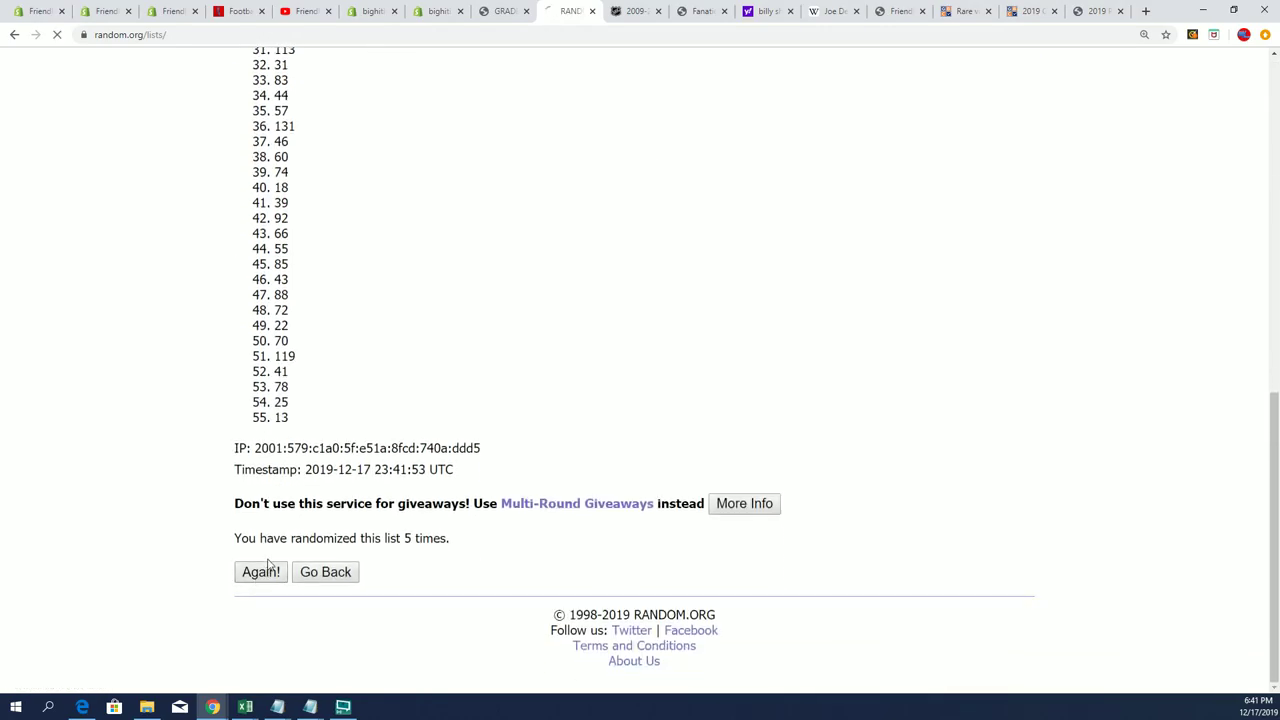
scroll(265, 572, down, 5)
scroll(265, 572, down, 2)
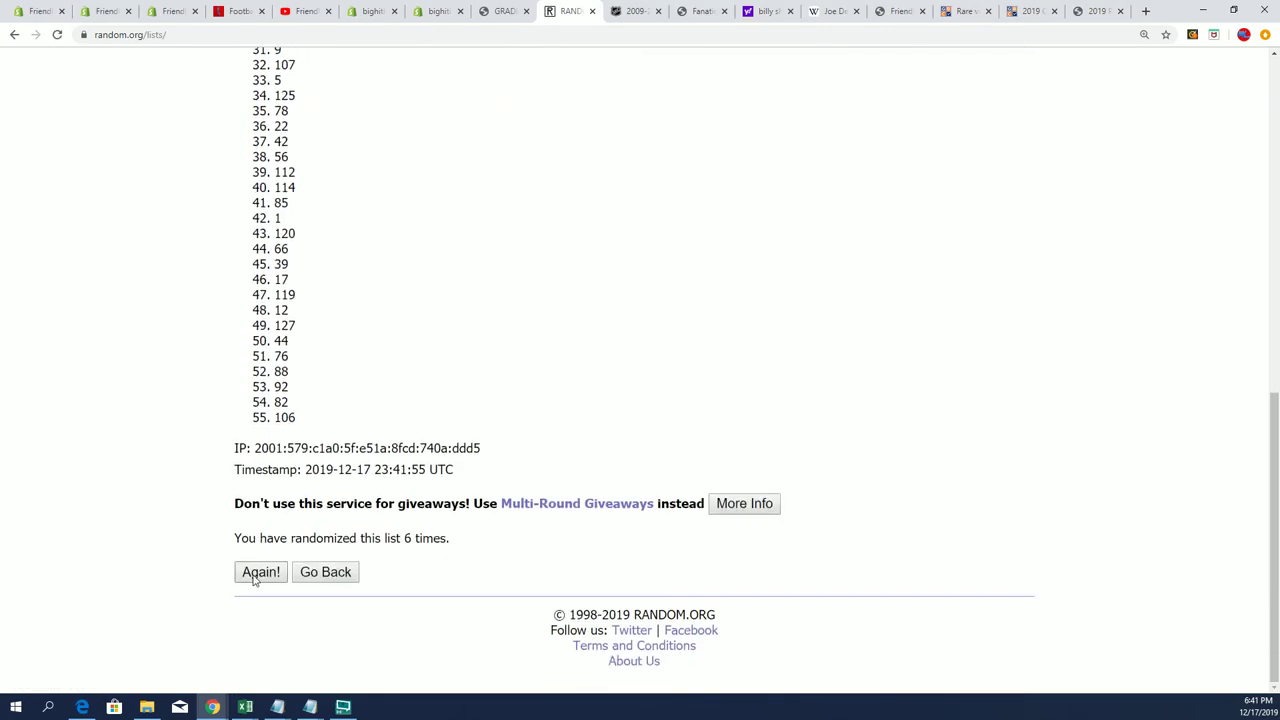
click(255, 579)
drag(295, 338, 266, 333)
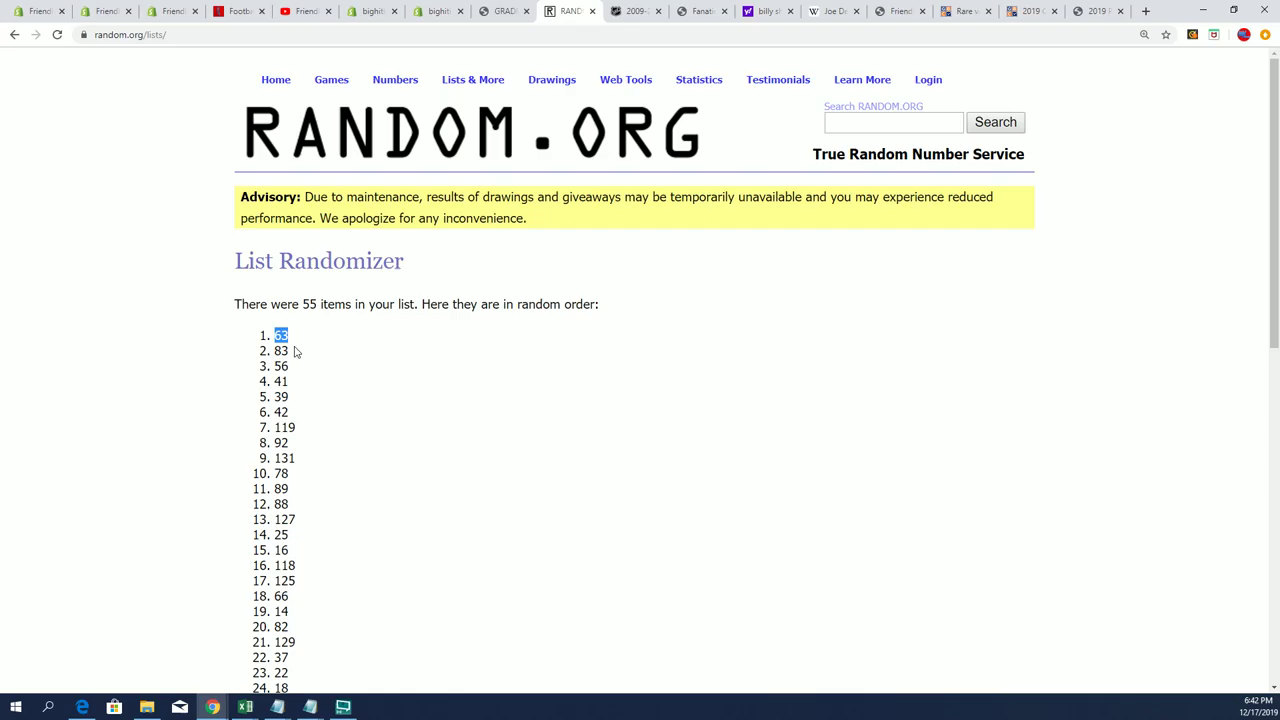
Step: Scroll through the shuffled number list to review the result
scroll(383, 471, down, 3)
scroll(403, 480, down, 1)
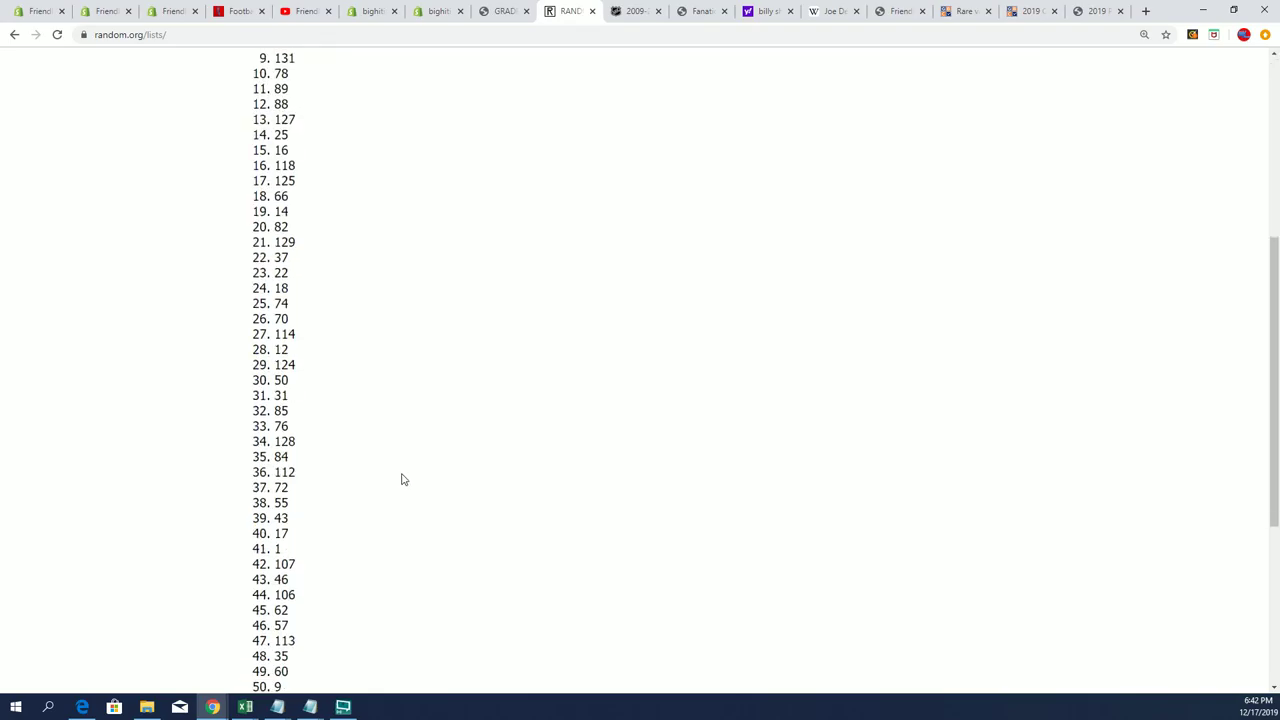
scroll(407, 484, down, 3)
scroll(407, 484, up, 4)
scroll(407, 484, up, 3)
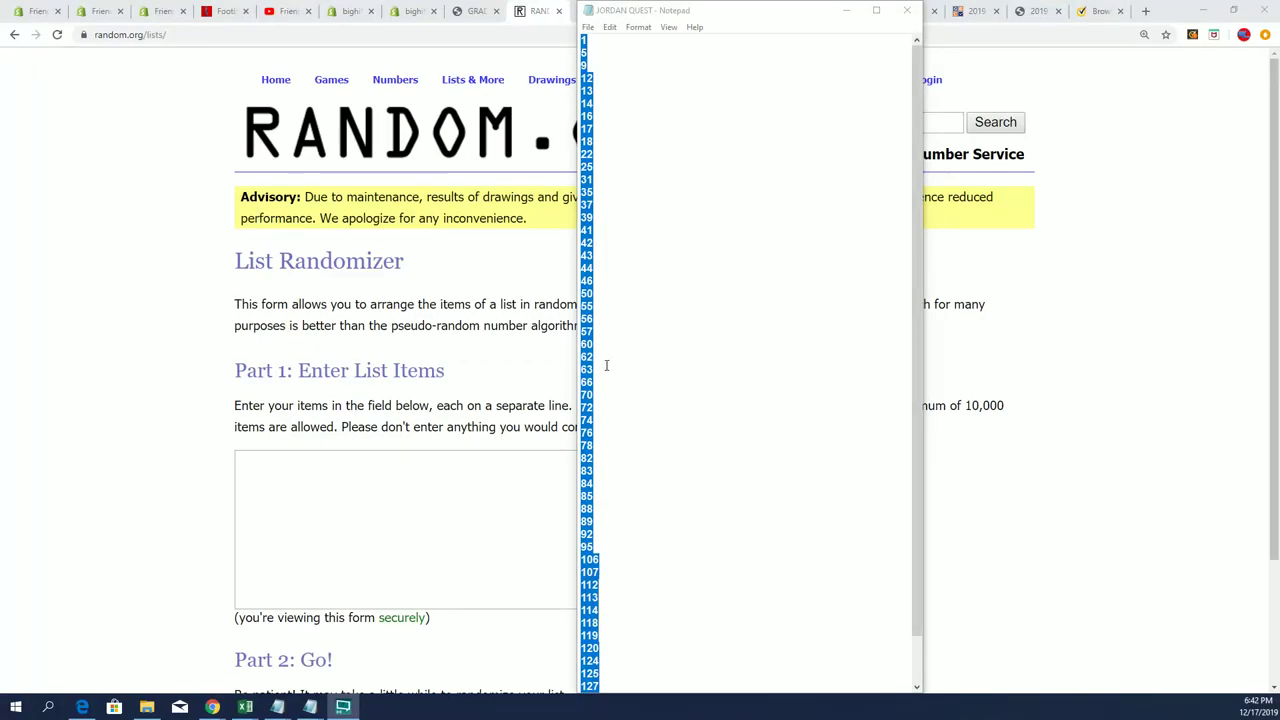
Step: Delete 63 from the JORDAN QUEST number list and save the file
click(607, 368)
key(BackSpace)
key(BackSpace)
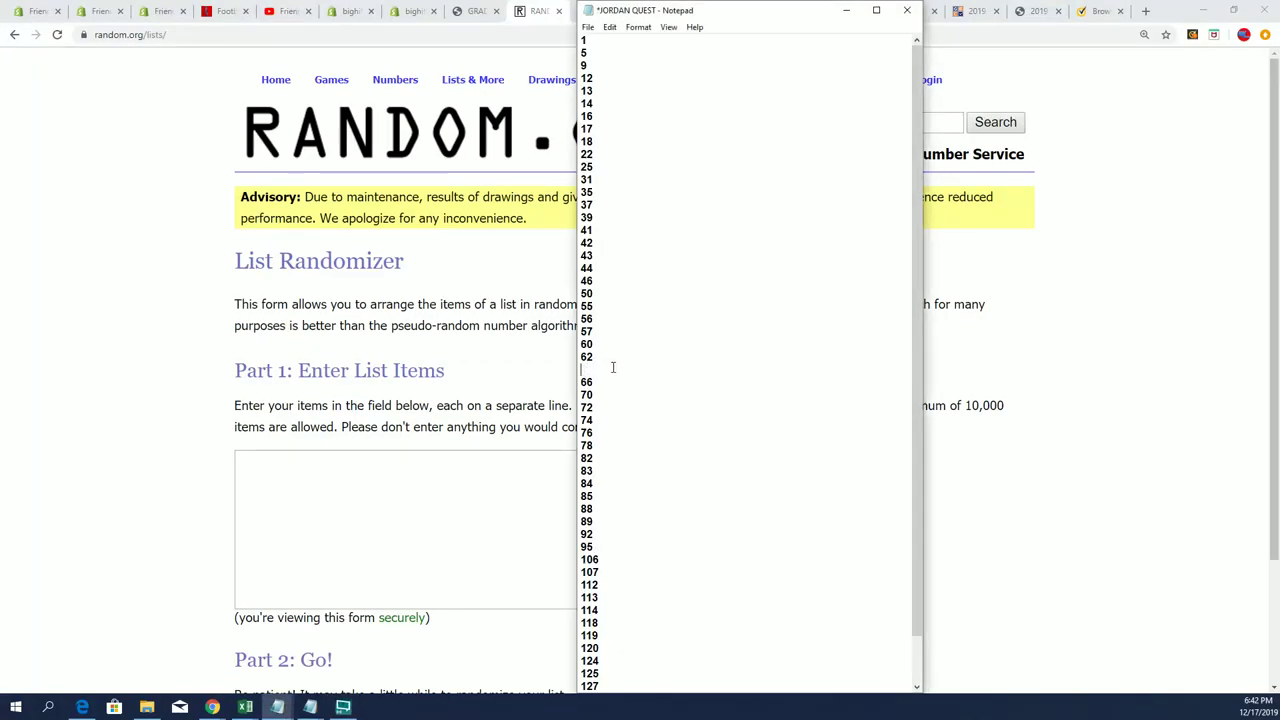
key(BackSpace)
click(588, 27)
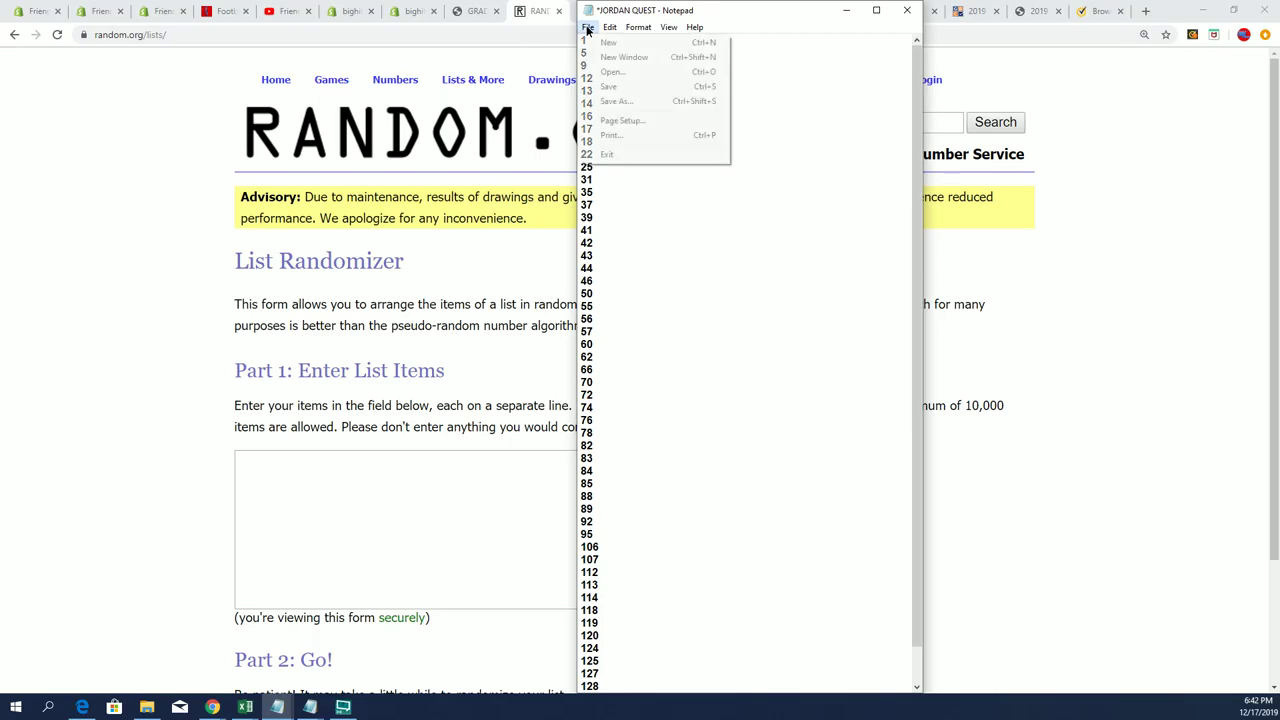
click(608, 86)
Step: Copy the 19 owner names from the untitled names note
click(847, 10)
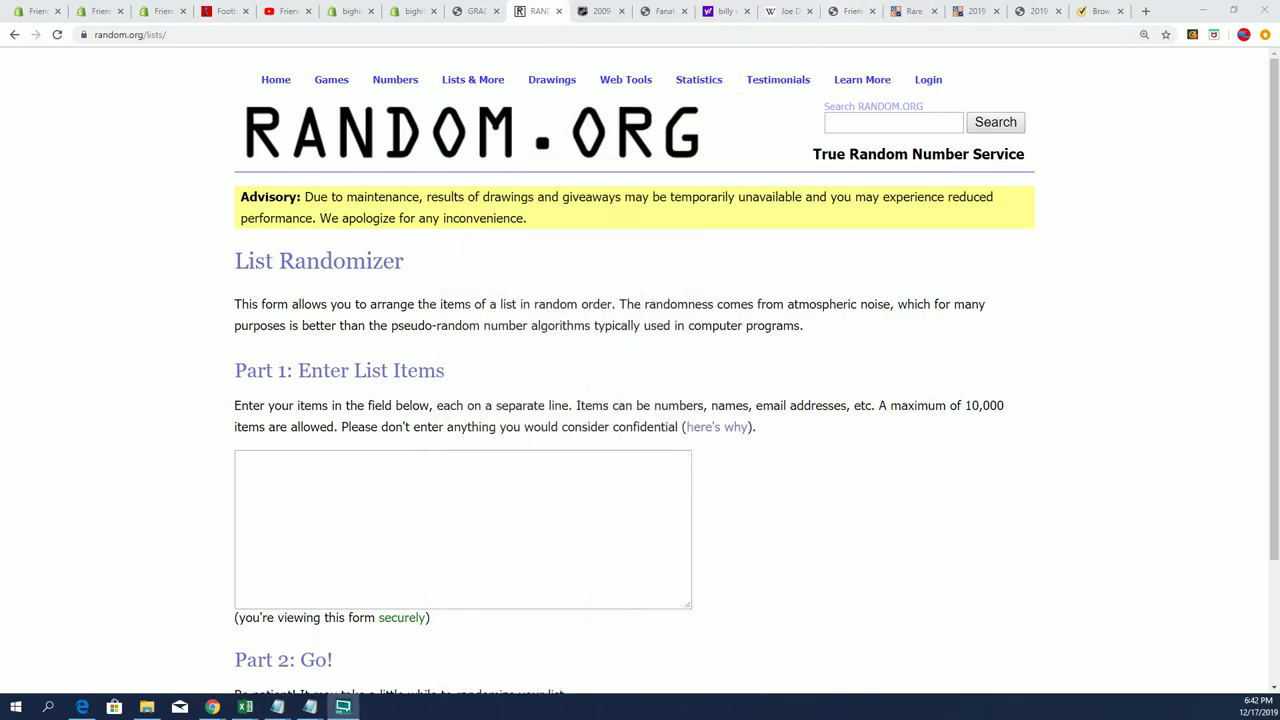
key(alt+Tab)
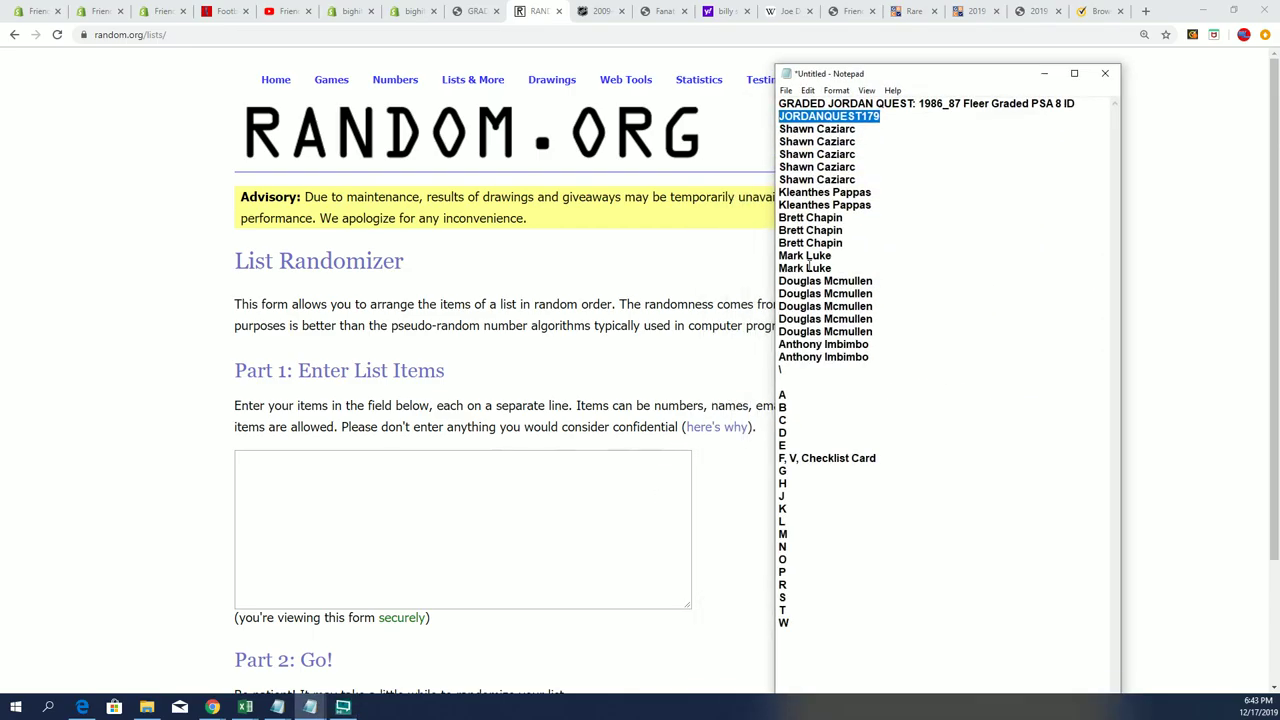
click(802, 373)
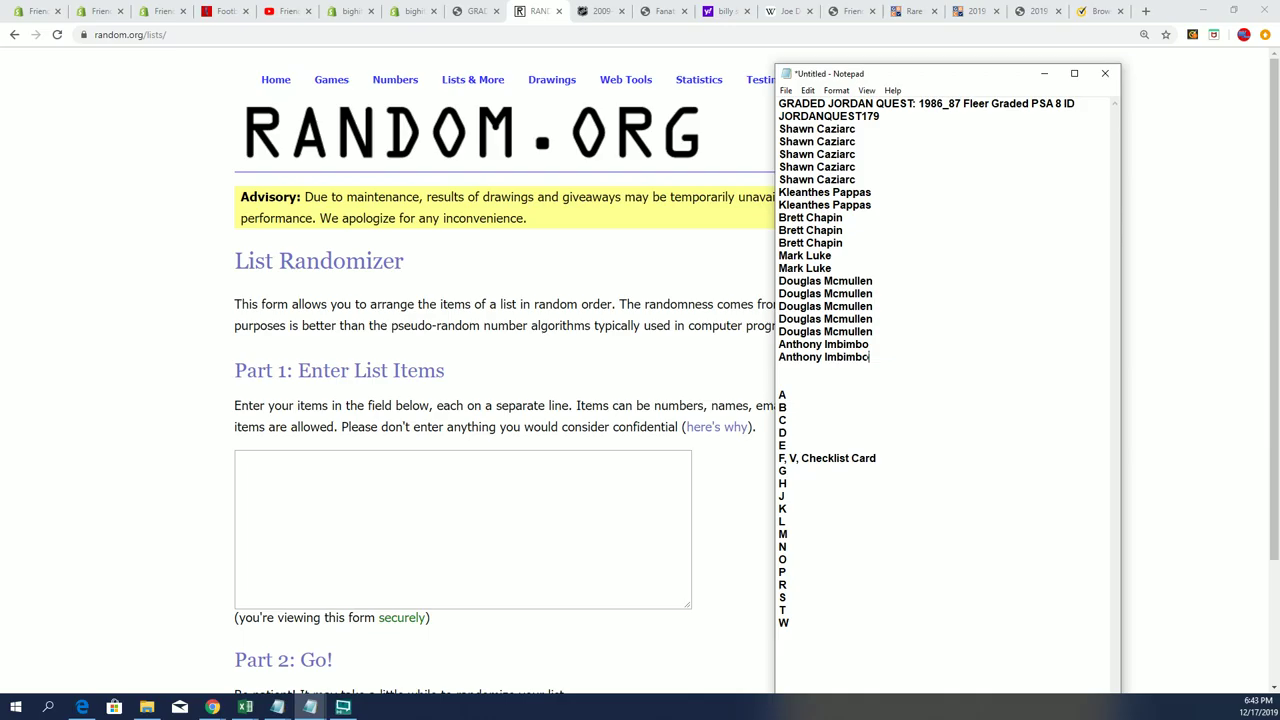
mouse_move(869, 357)
mouse_down()
mouse_move(779, 192)
mouse_move(779, 129)
mouse_up()
right_click(797, 142)
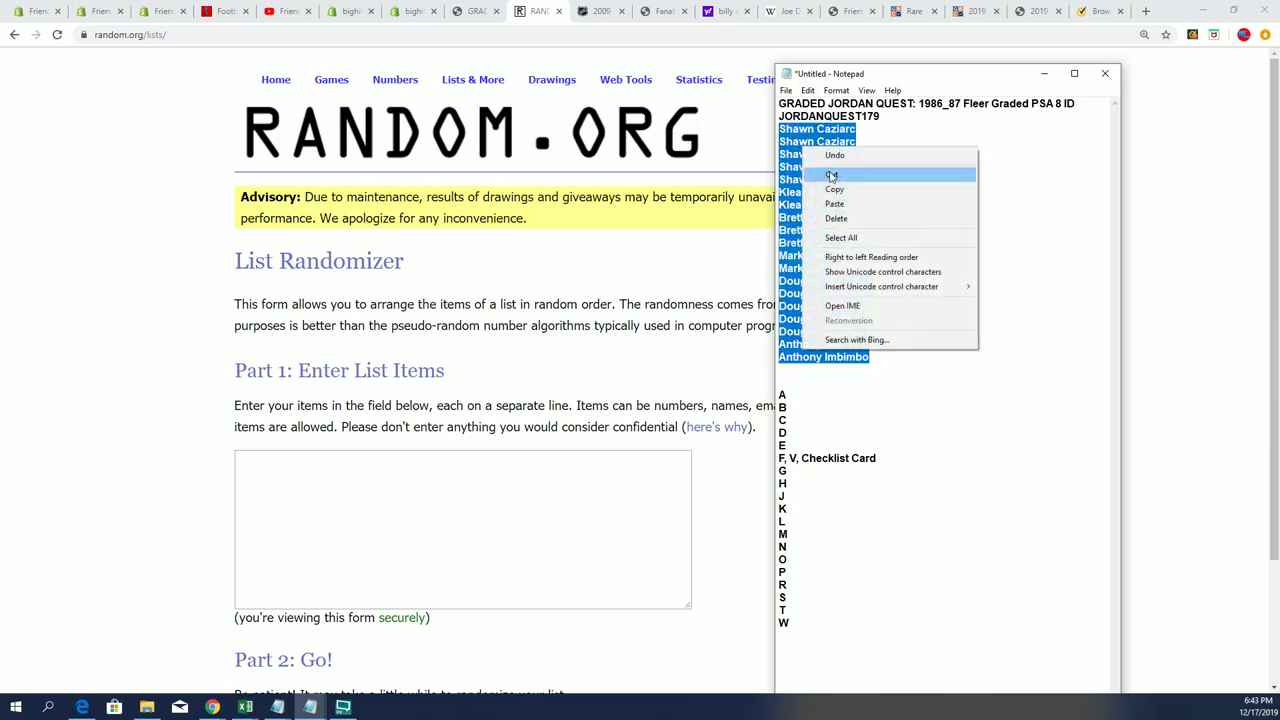
click(830, 189)
Step: Paste the 19 owner names into the list box and randomize them
click(335, 490)
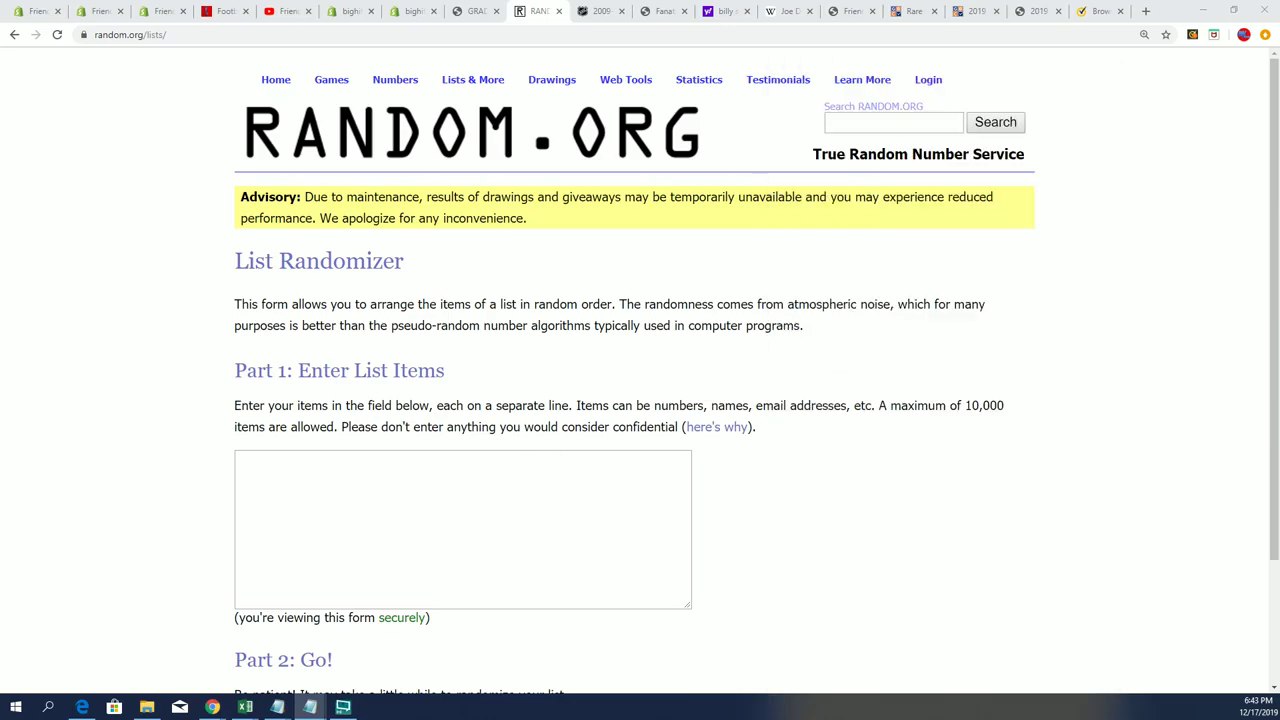
right_click(265, 468)
click(333, 590)
scroll(705, 521, down, 3)
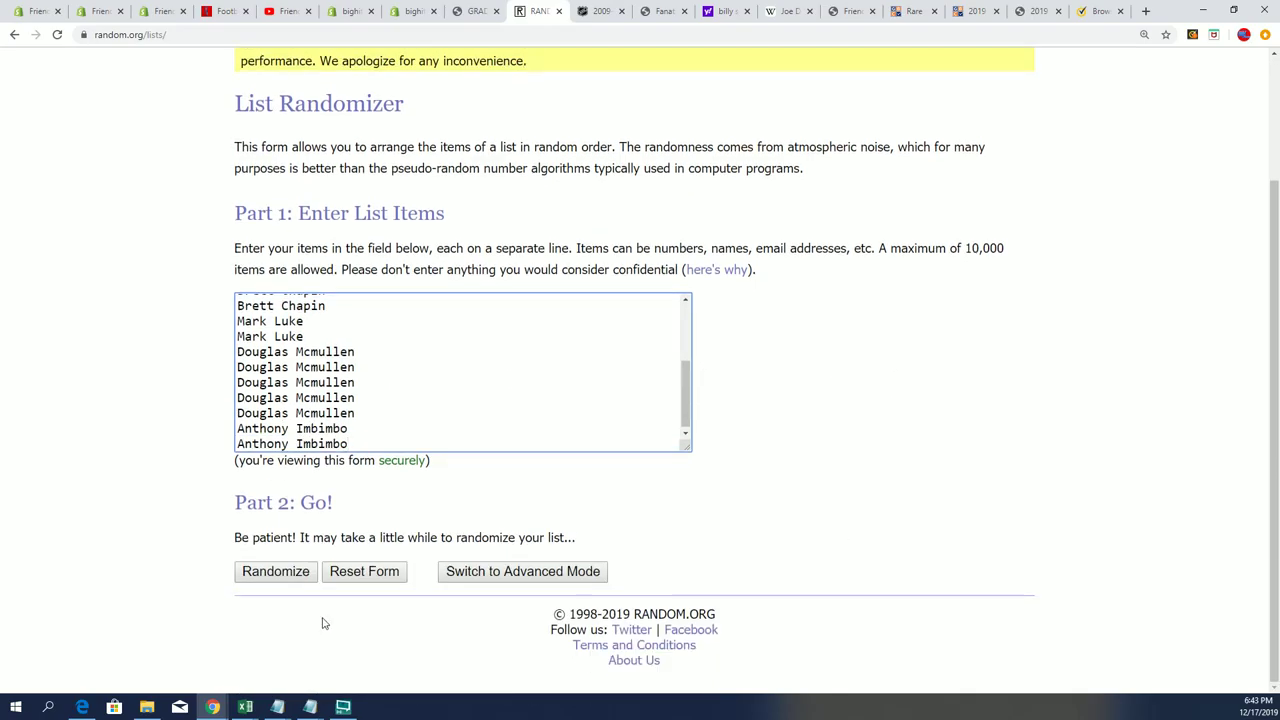
click(274, 572)
Step: Reshuffle the owner list six more times, seven rounds in total
scroll(253, 596, down, 3)
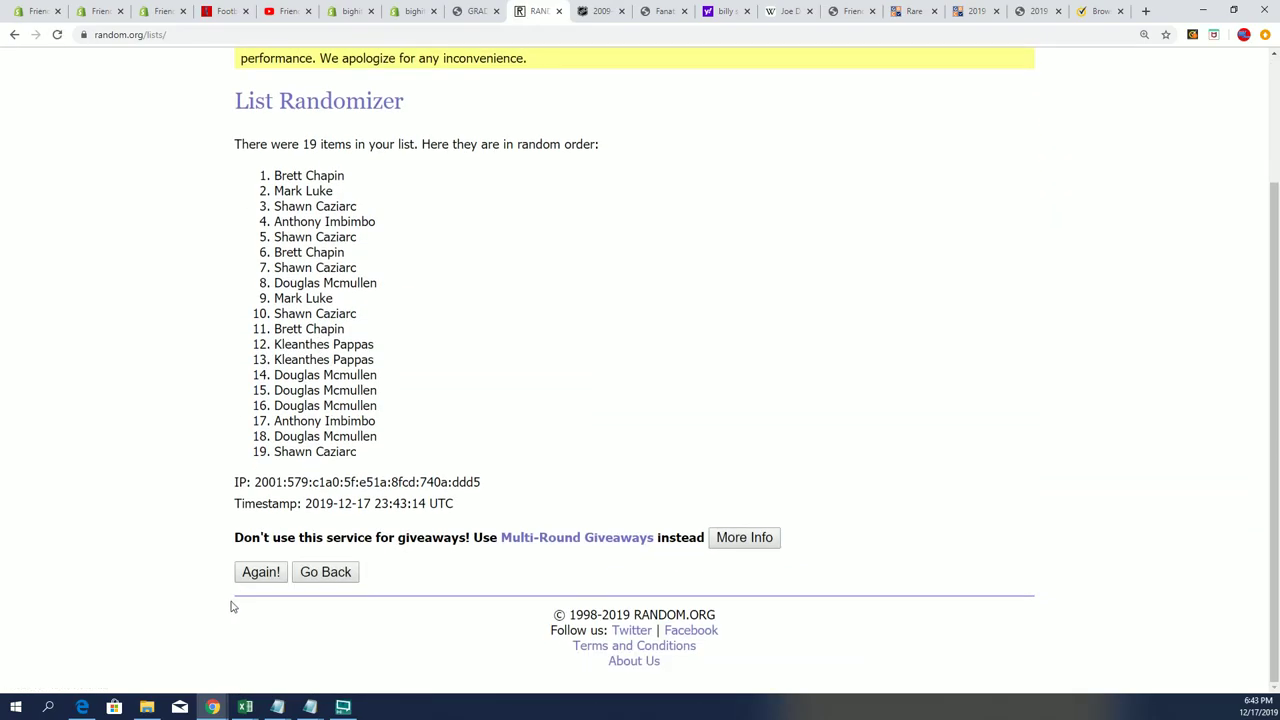
click(258, 575)
scroll(258, 585, down, 3)
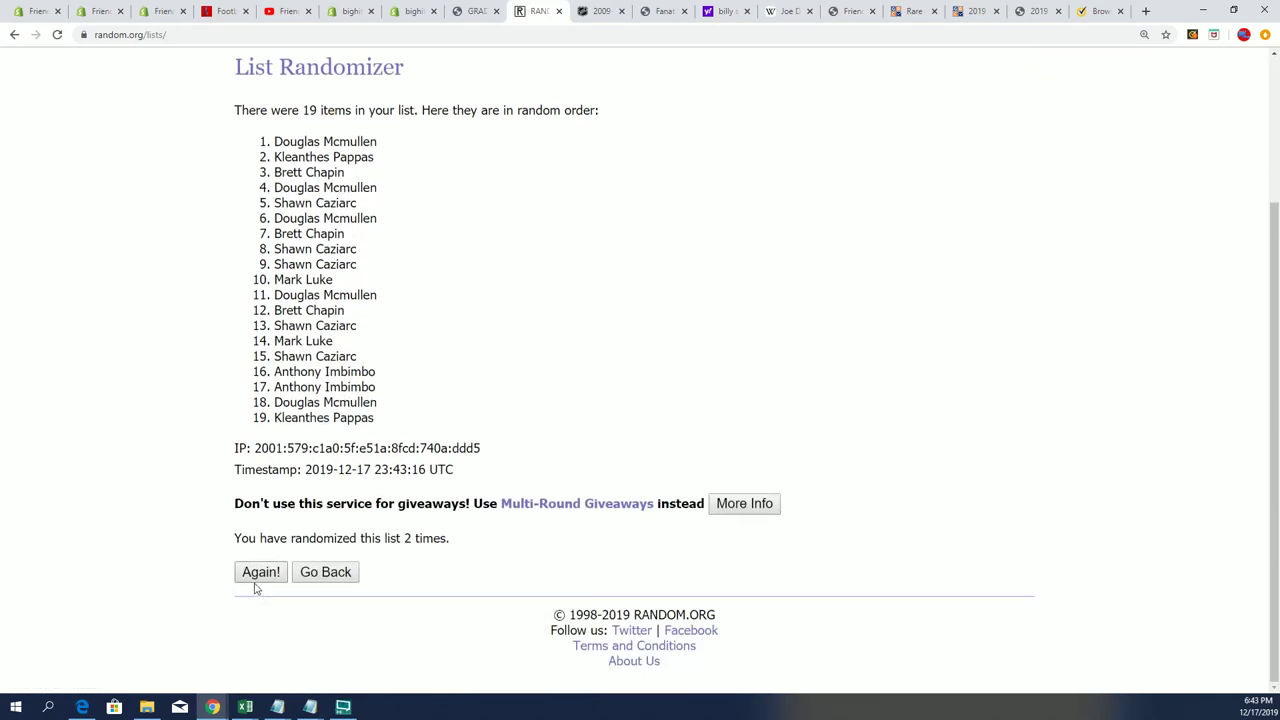
click(260, 574)
scroll(266, 600, down, 3)
click(260, 572)
scroll(249, 575, down, 3)
click(265, 572)
scroll(263, 575, down, 3)
click(262, 574)
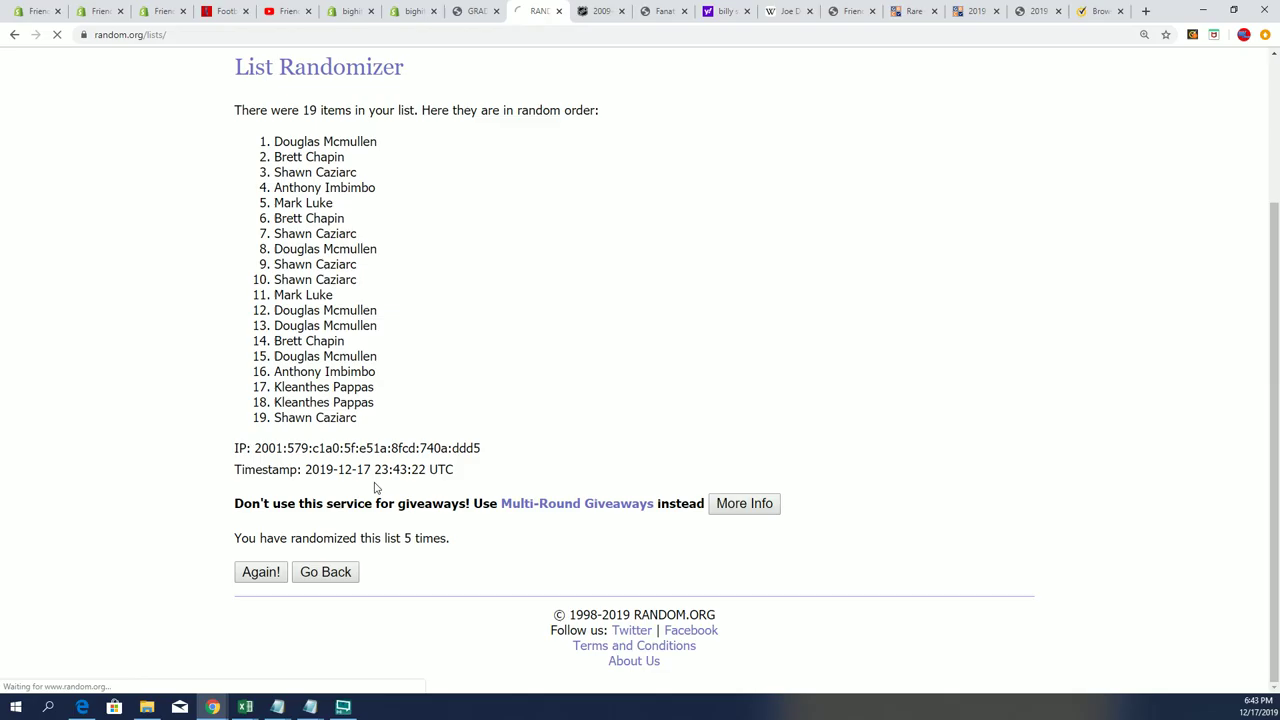
click(258, 572)
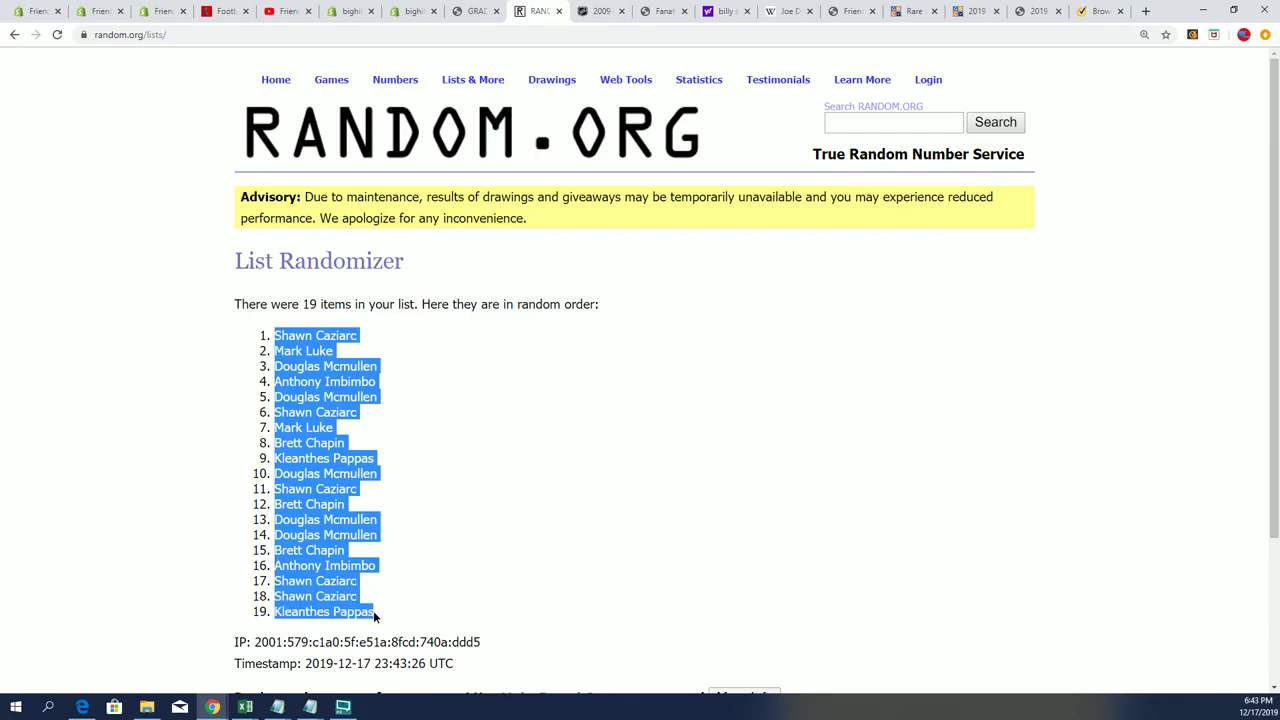
Step: Select and copy all 19 shuffled owner names
drag(277, 333, 354, 602)
click(362, 605)
scroll(474, 600, down, 3)
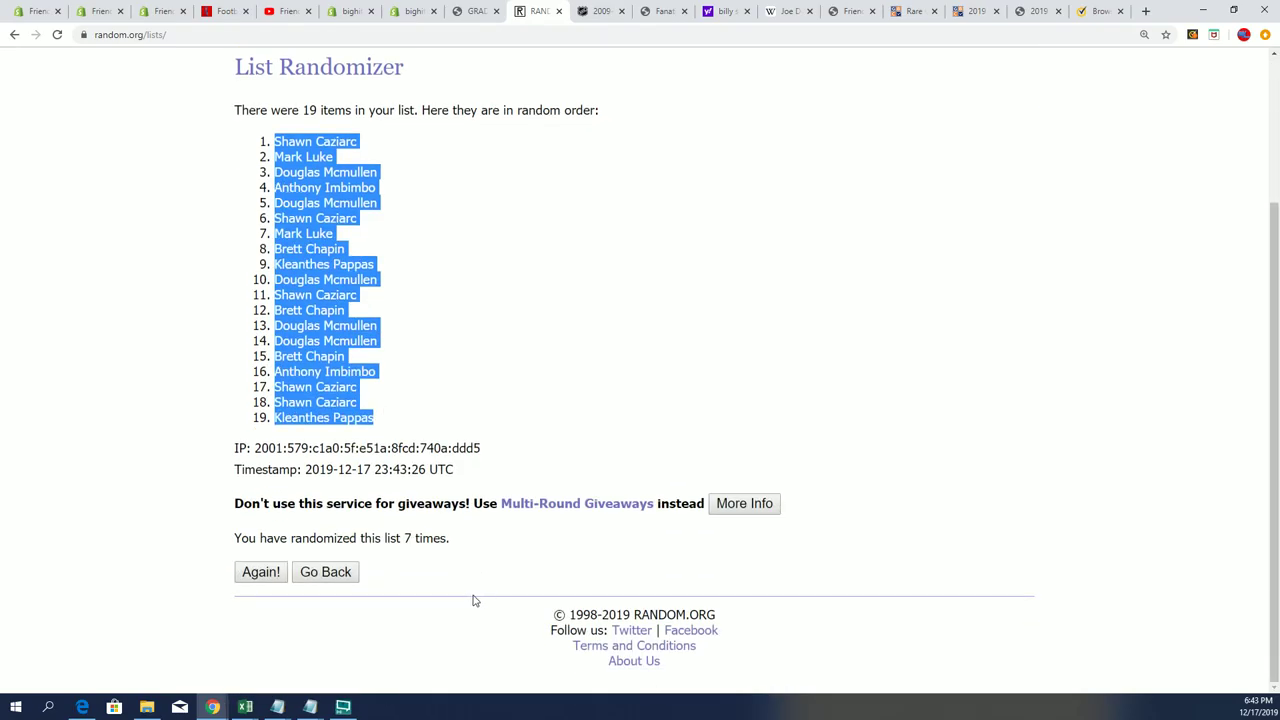
scroll(466, 598, up, 1)
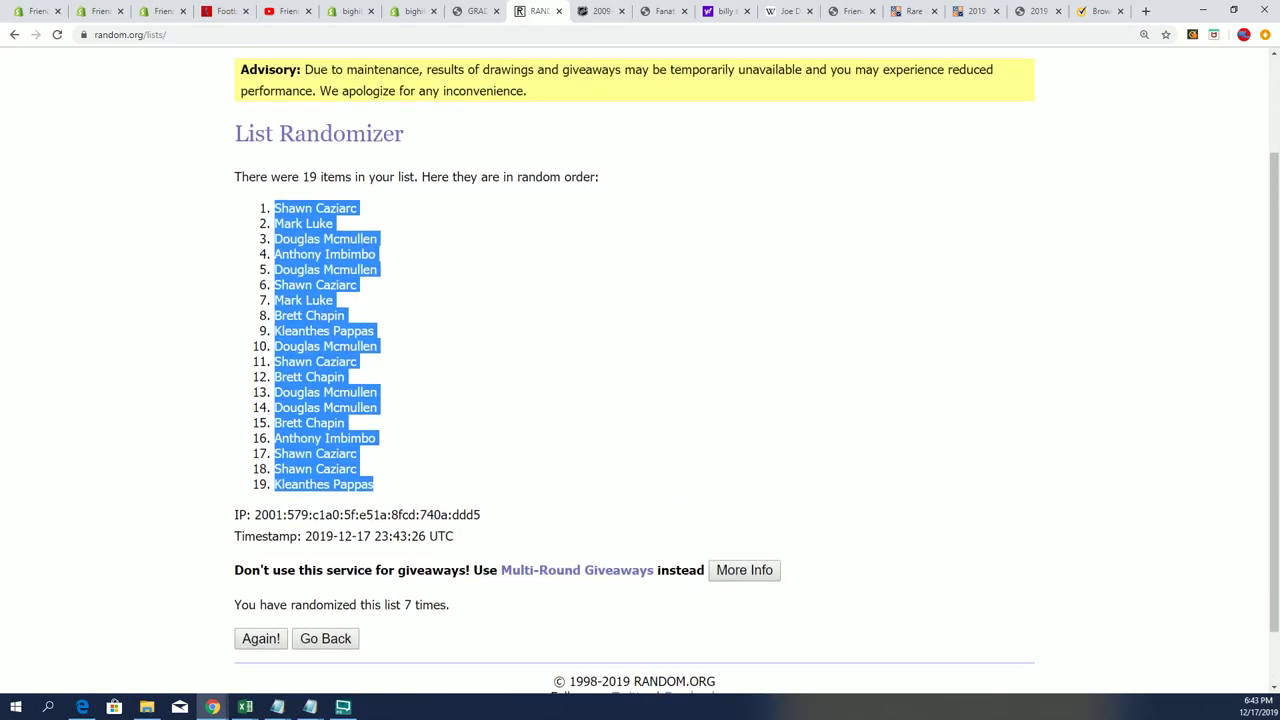
key(alt+Tab)
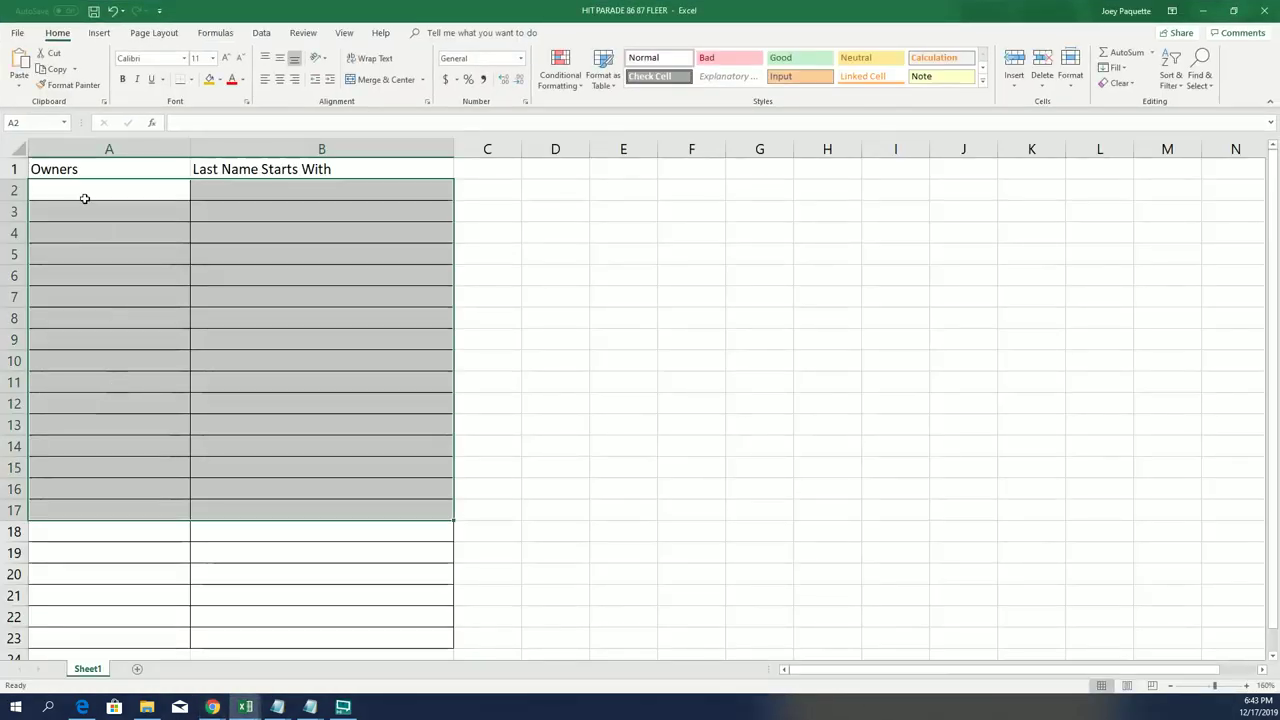
Step: Paste the shuffled owner names into Excel cells A2:A20 under Owners
click(83, 194)
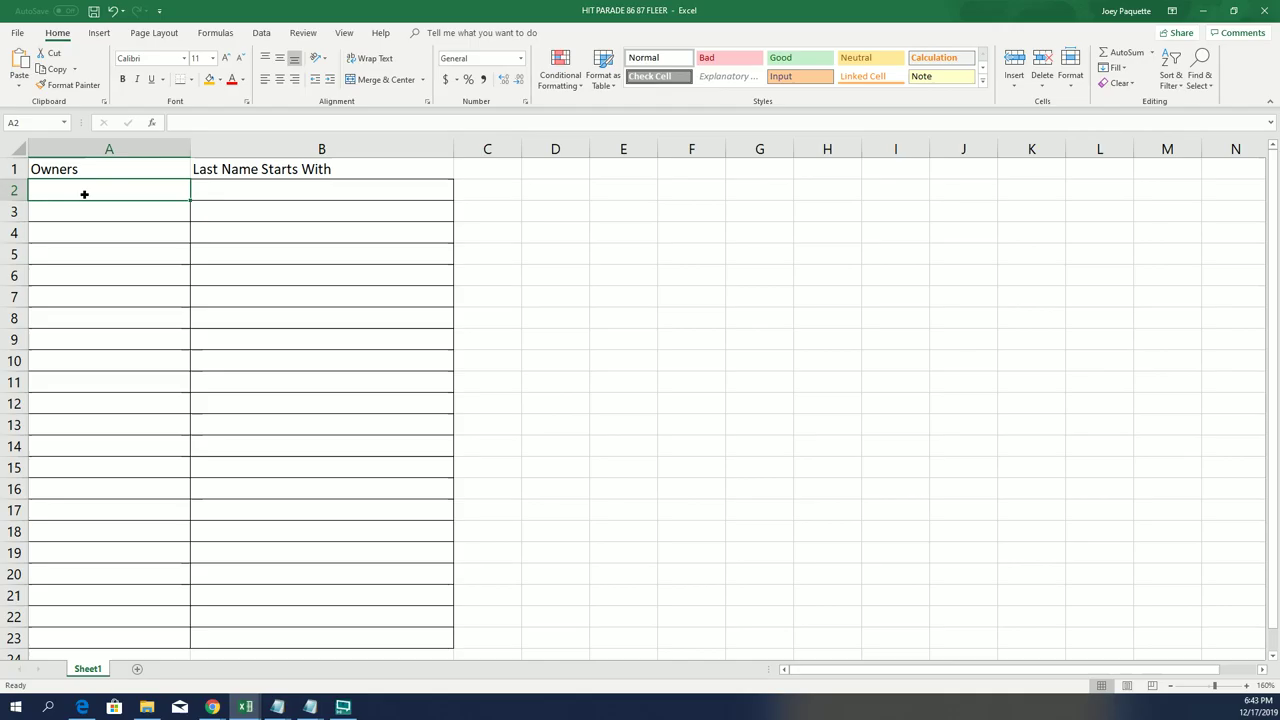
right_click(84, 194)
click(132, 253)
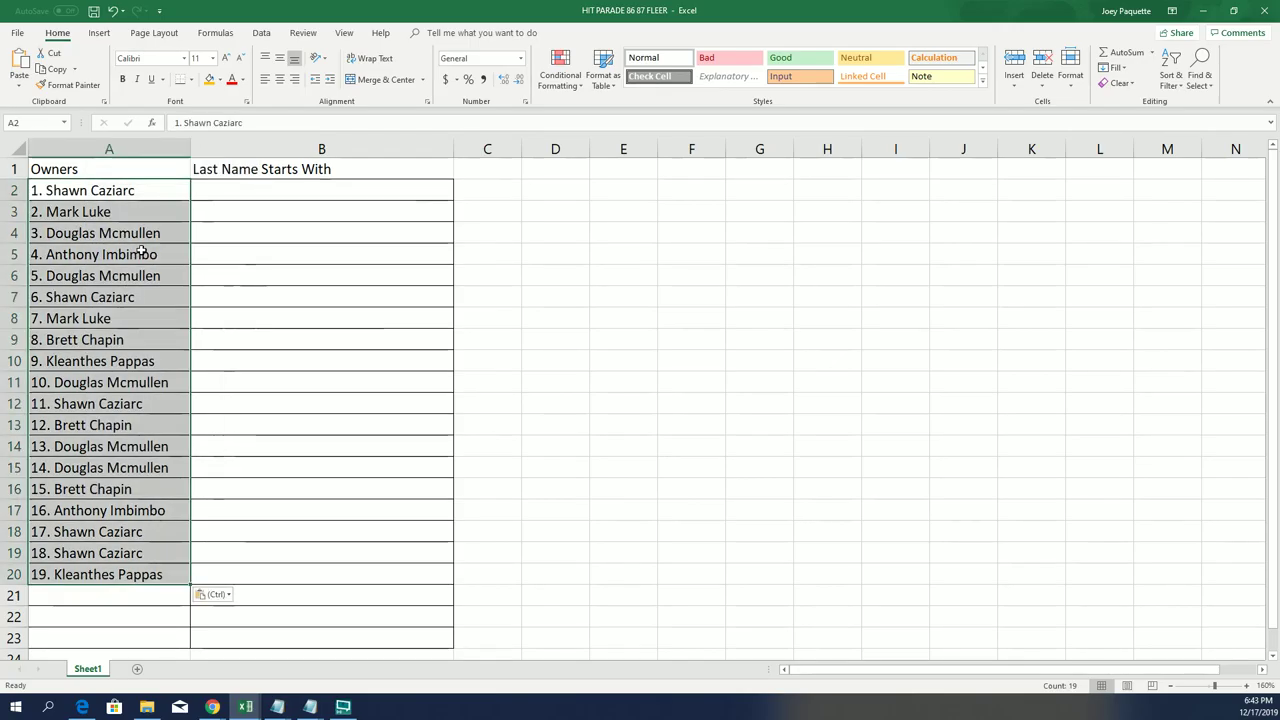
click(235, 186)
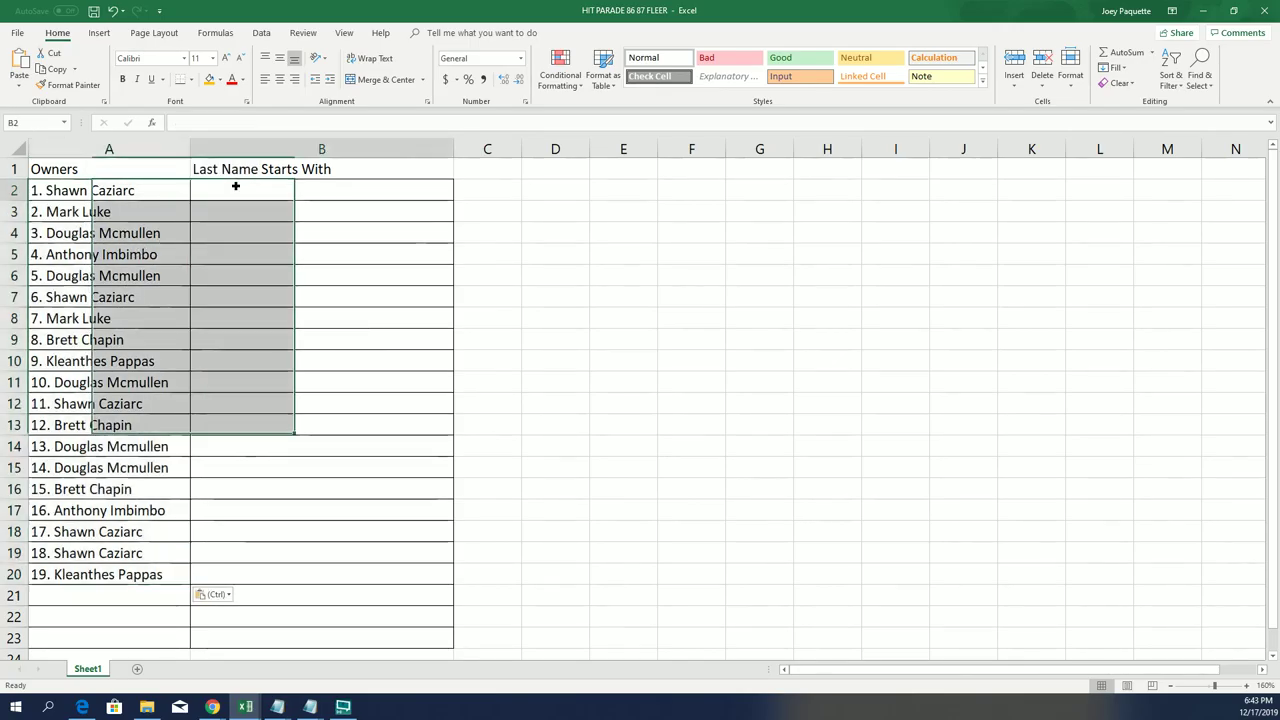
Step: Open a fresh List Randomizer form and copy the A-to-W letter list from Notepad
click(1203, 11)
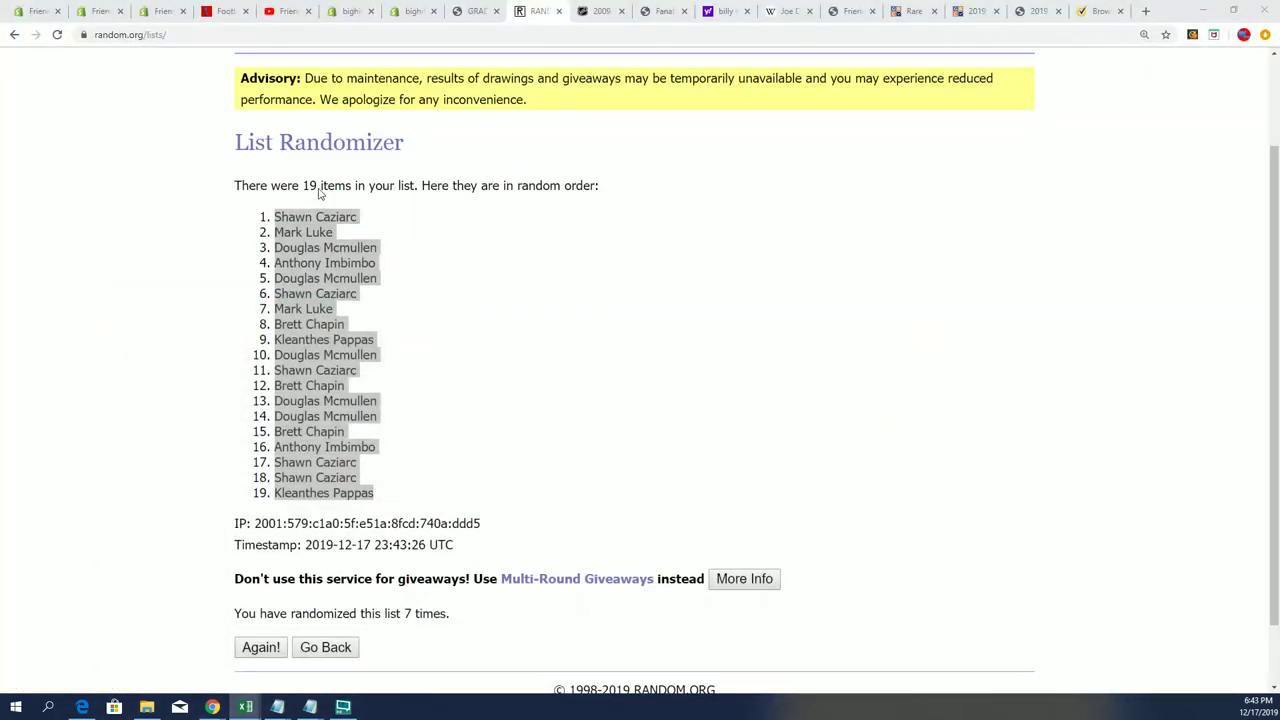
click(492, 102)
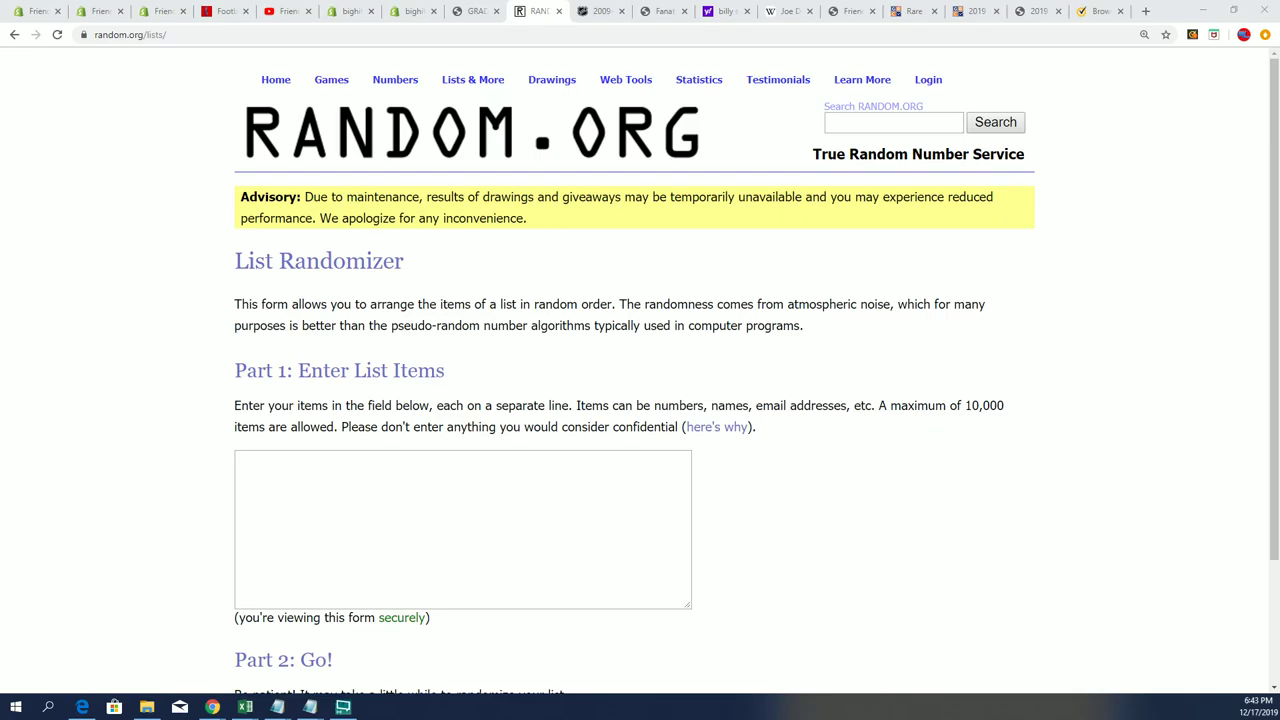
click(310, 707)
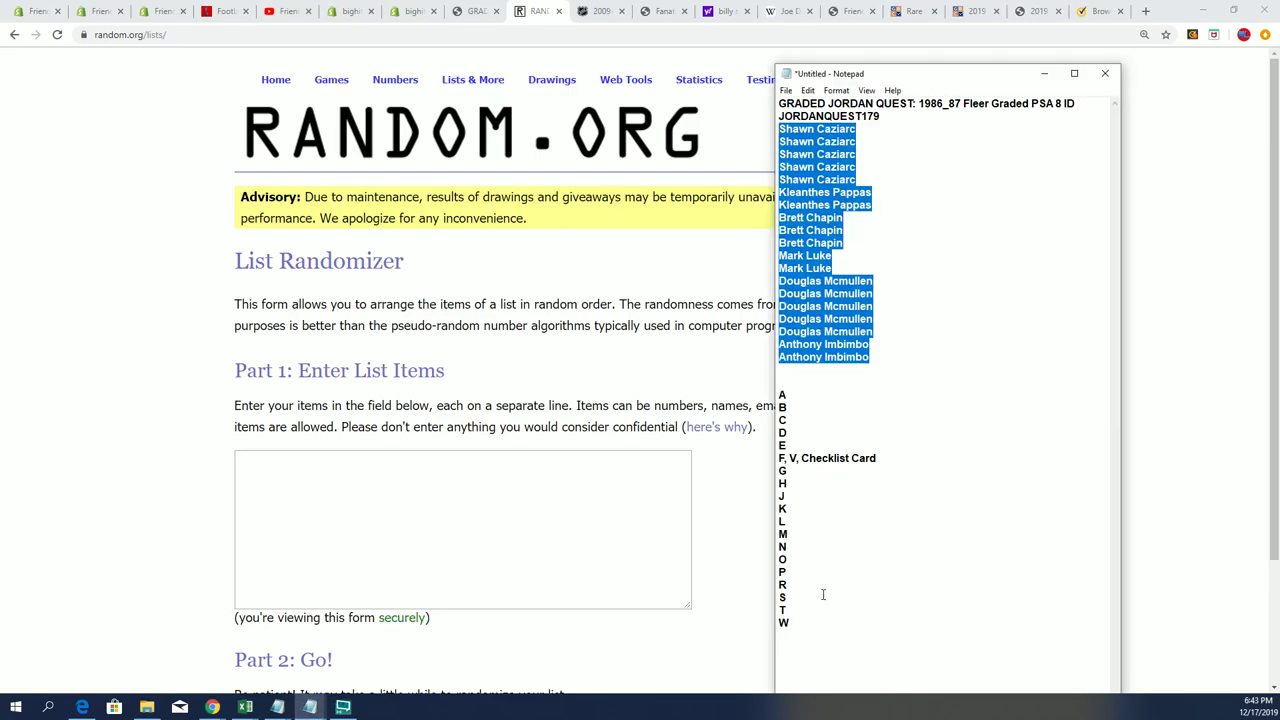
drag(803, 623, 779, 380)
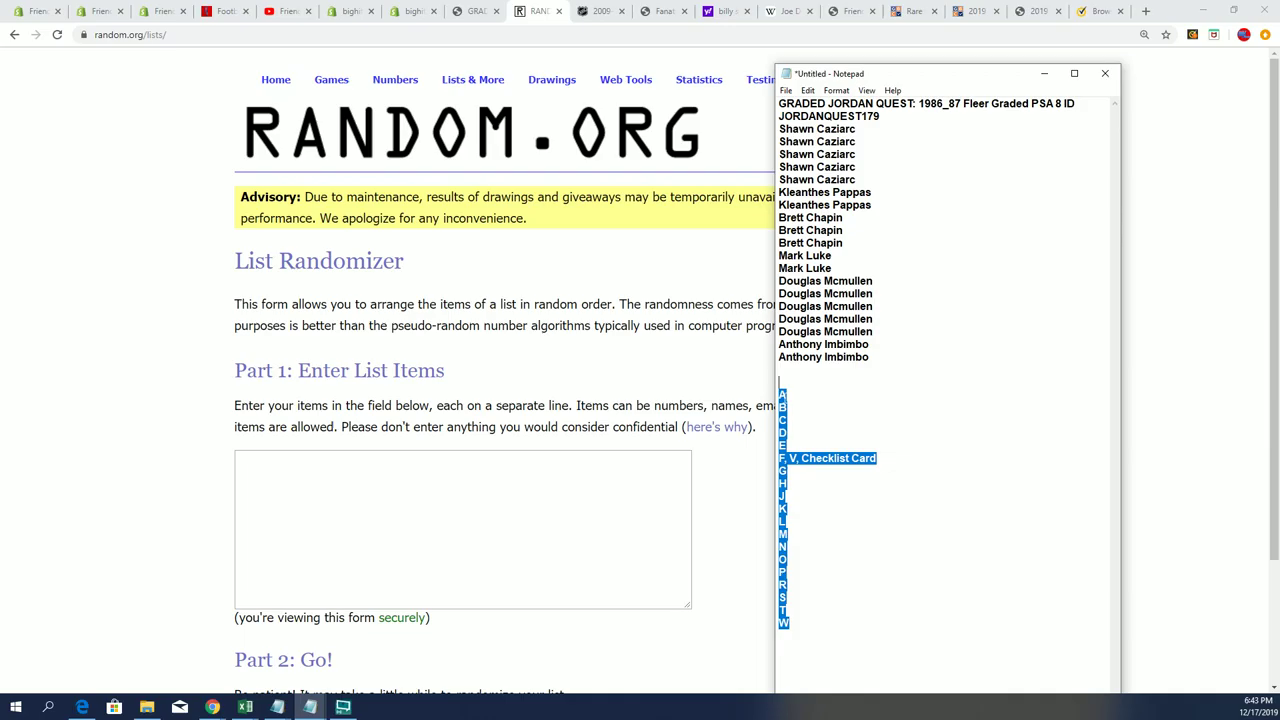
right_click(782, 388)
click(800, 441)
Step: Paste the letters into the list box and randomize them
right_click(285, 468)
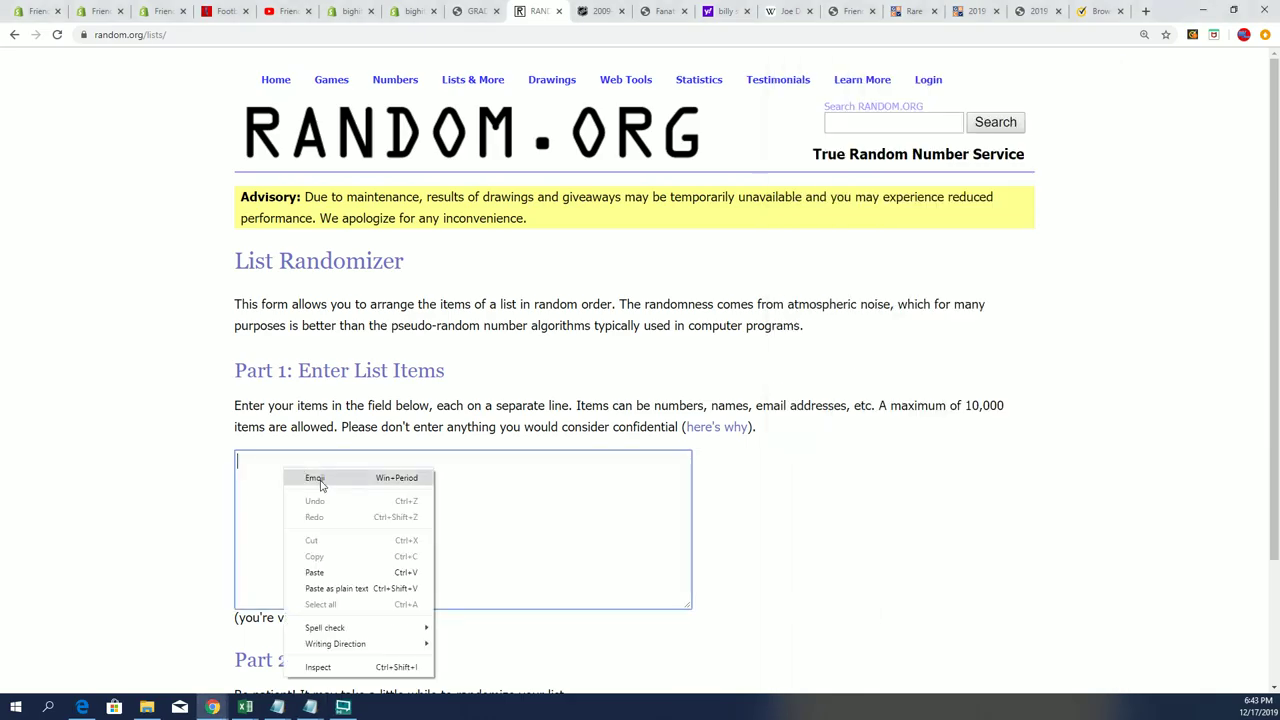
click(323, 572)
scroll(503, 585, down, 3)
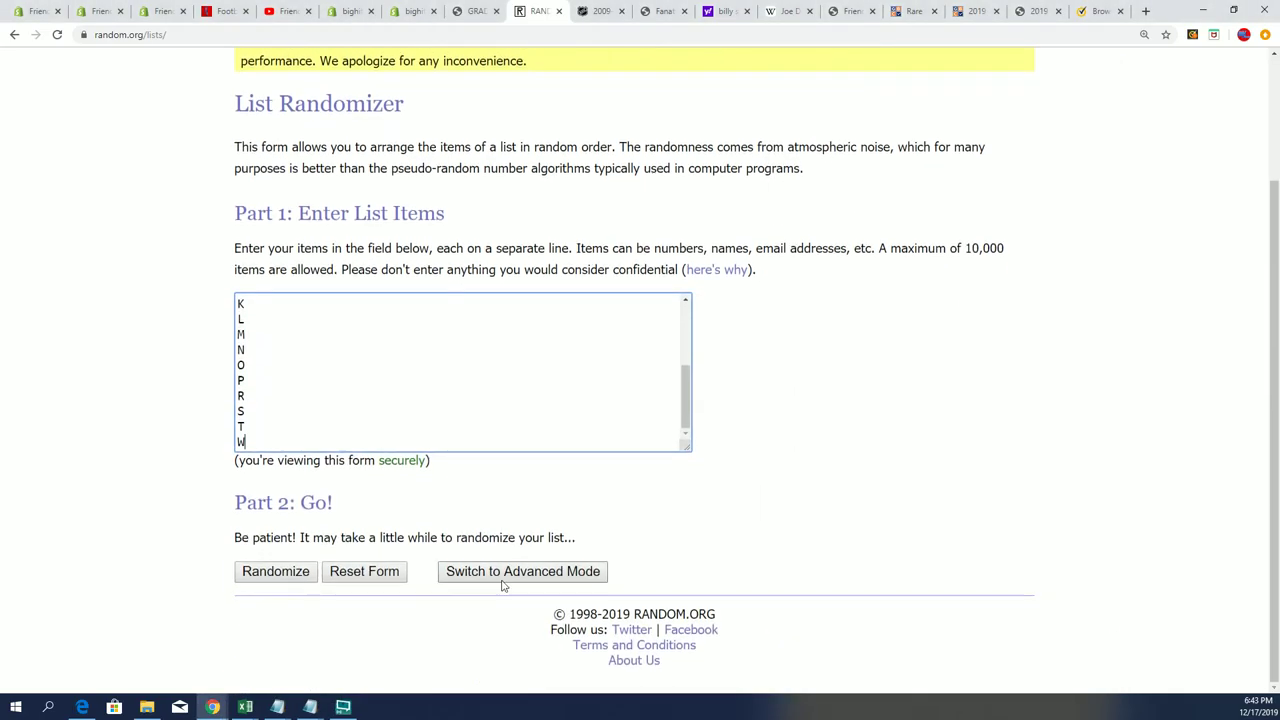
click(275, 571)
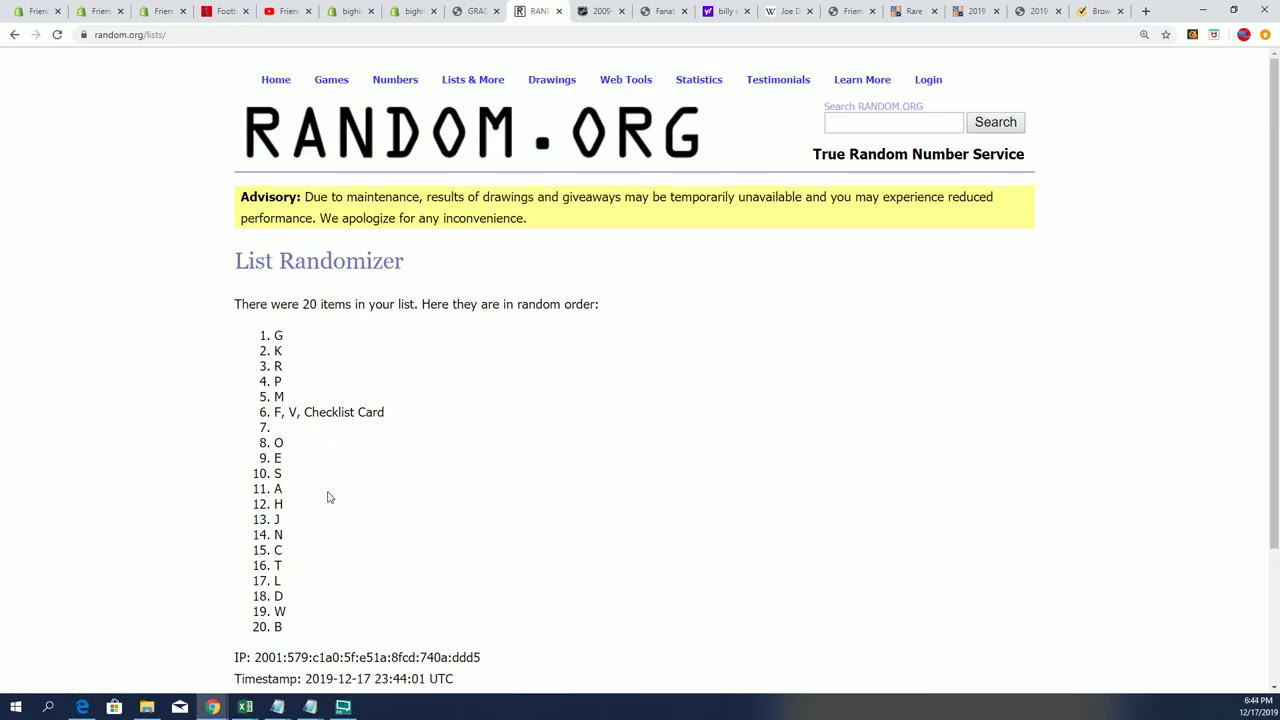
Step: Start a fresh form and paste the letter list again, removing the blank line
mouse_move(473, 80)
click(477, 100)
scroll(328, 497, down, 1)
click(256, 370)
right_click(256, 370)
click(316, 477)
scroll(340, 451, up, 5)
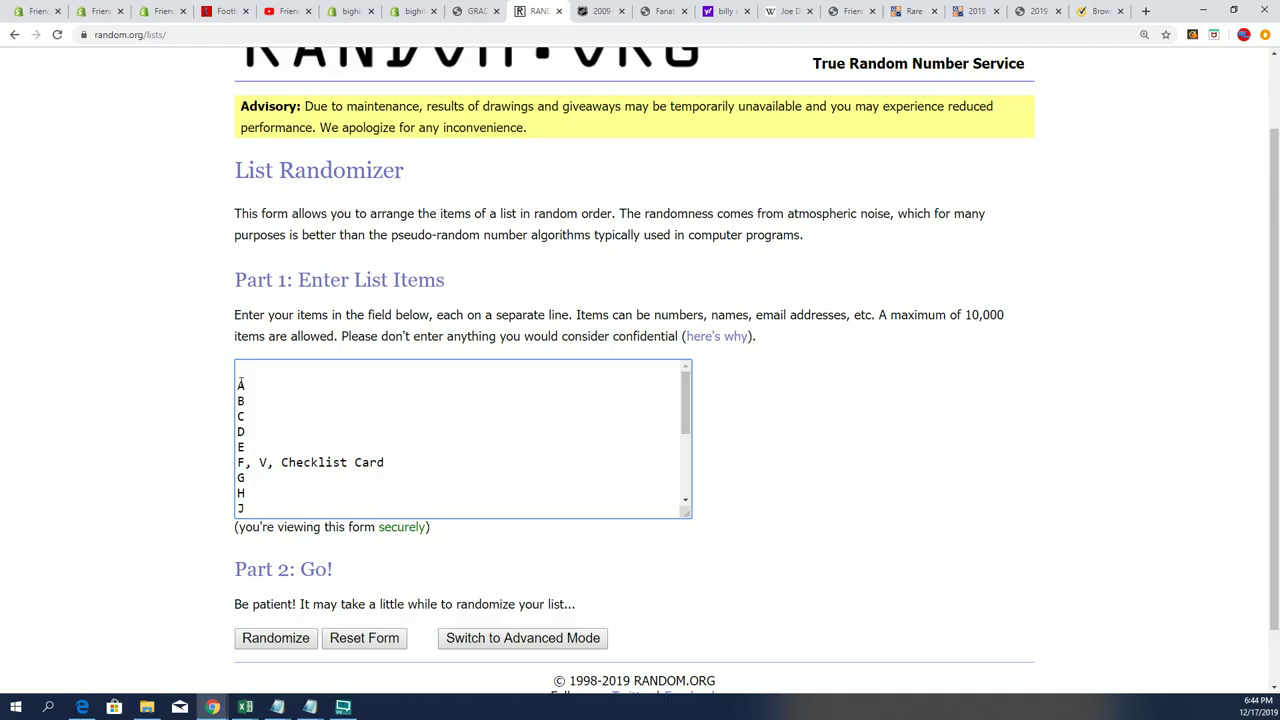
scroll(291, 406, down, 1)
click(801, 431)
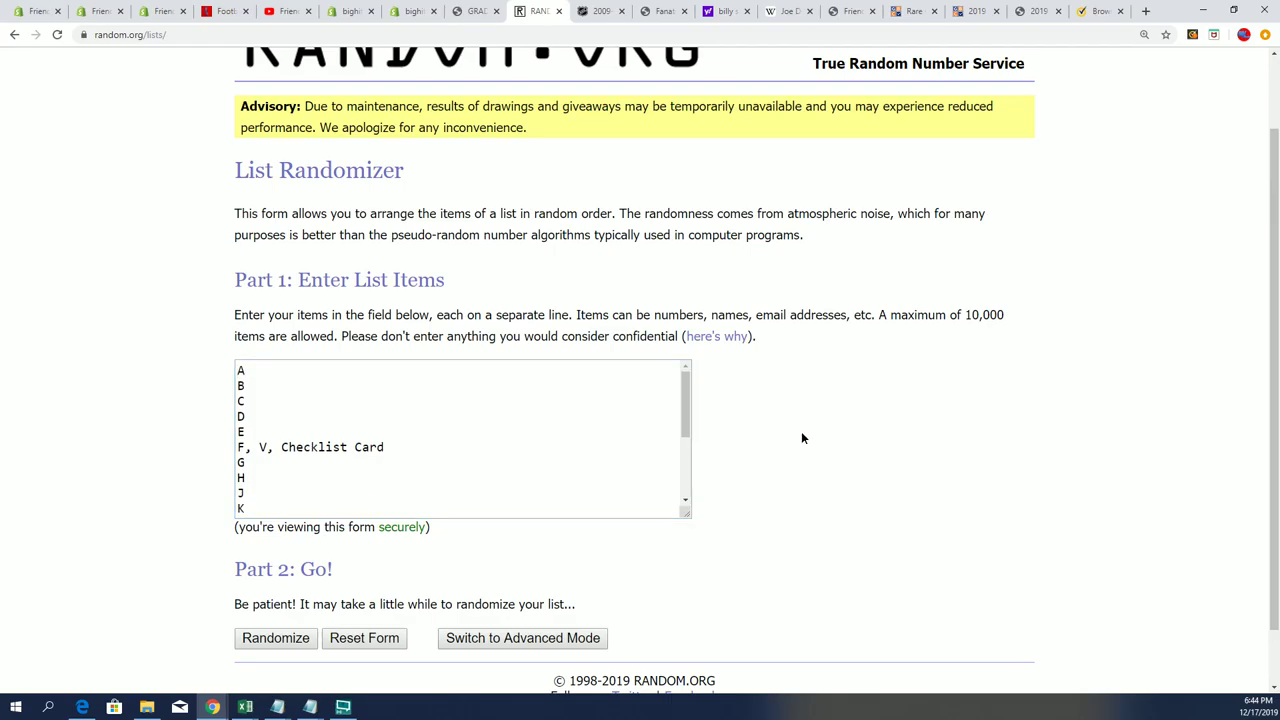
scroll(683, 528, down, 1)
Step: Shuffle the 19 letters seven times until the order begins S, T, P
click(268, 571)
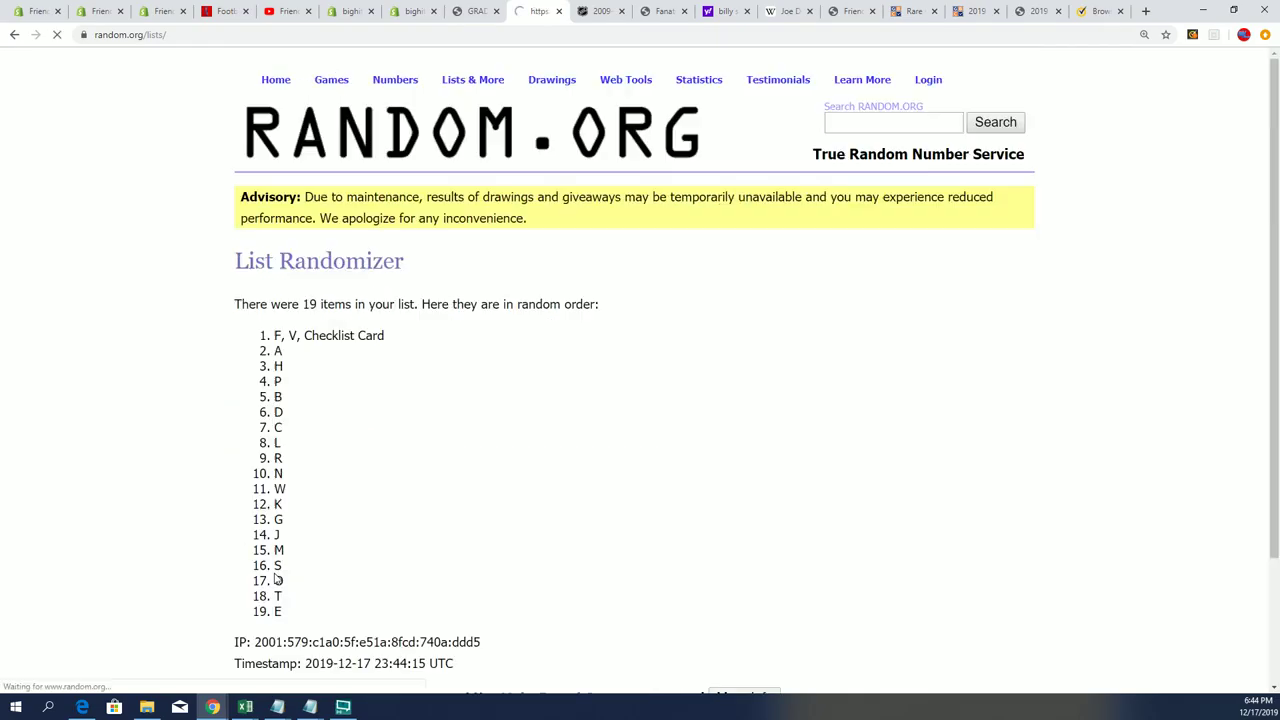
scroll(270, 585, down, 1)
click(263, 576)
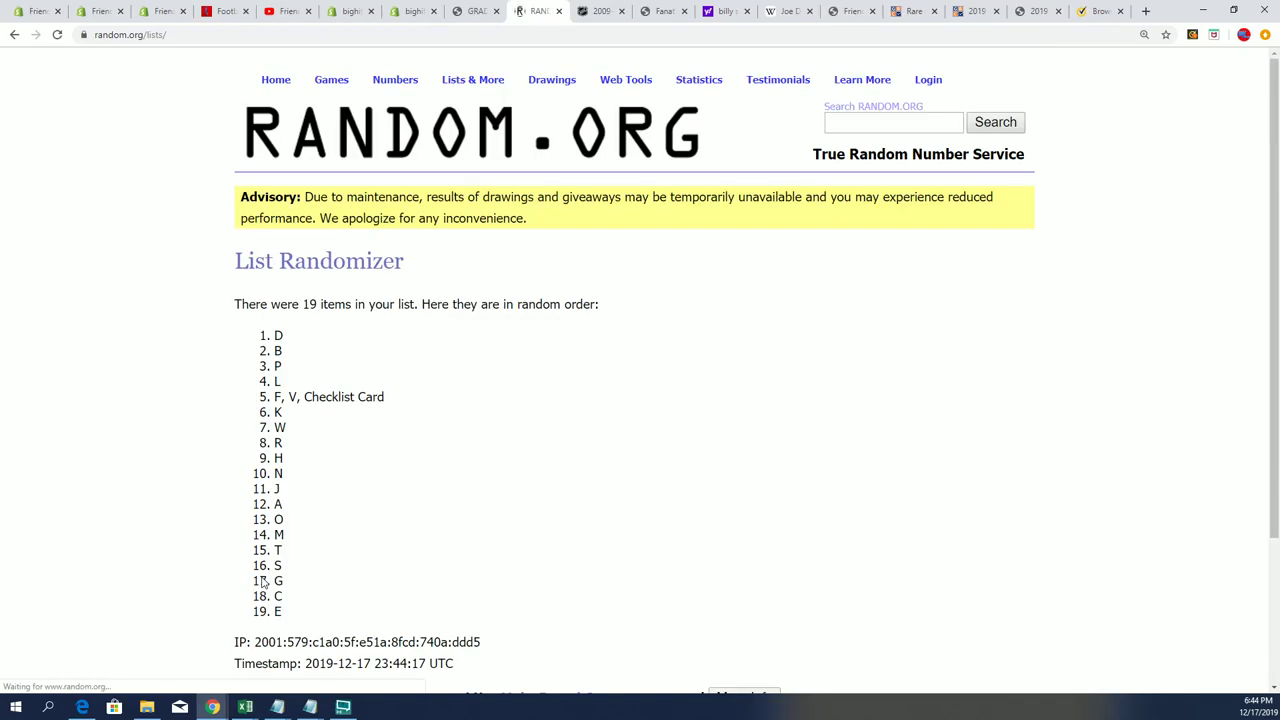
scroll(265, 589, down, 2)
click(261, 571)
scroll(263, 574, down, 2)
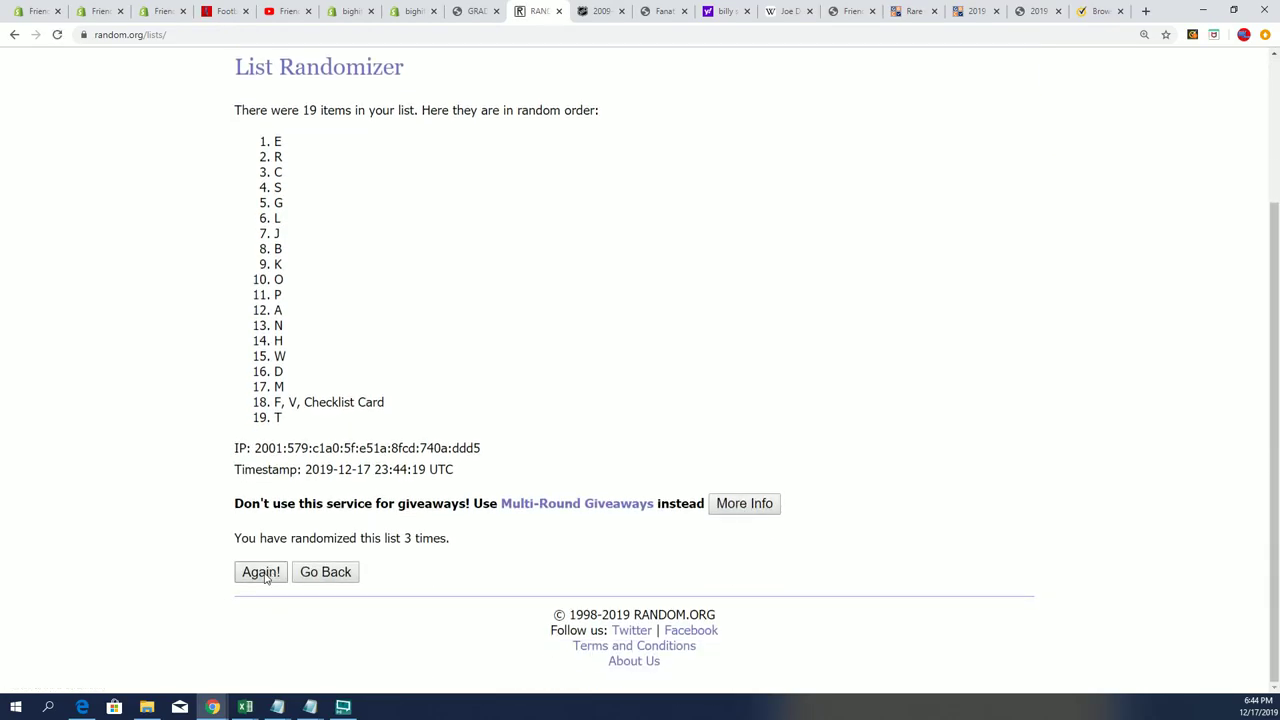
click(266, 570)
scroll(255, 560, down, 2)
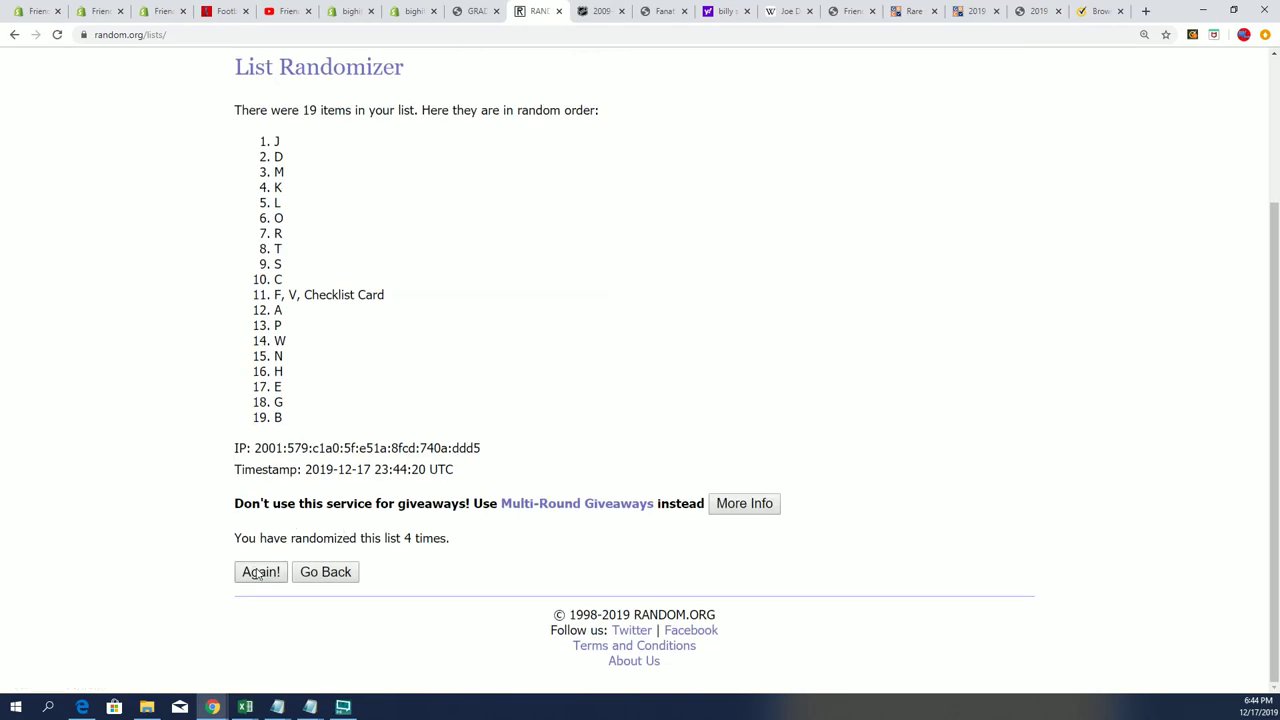
click(260, 571)
scroll(262, 570, down, 2)
click(260, 572)
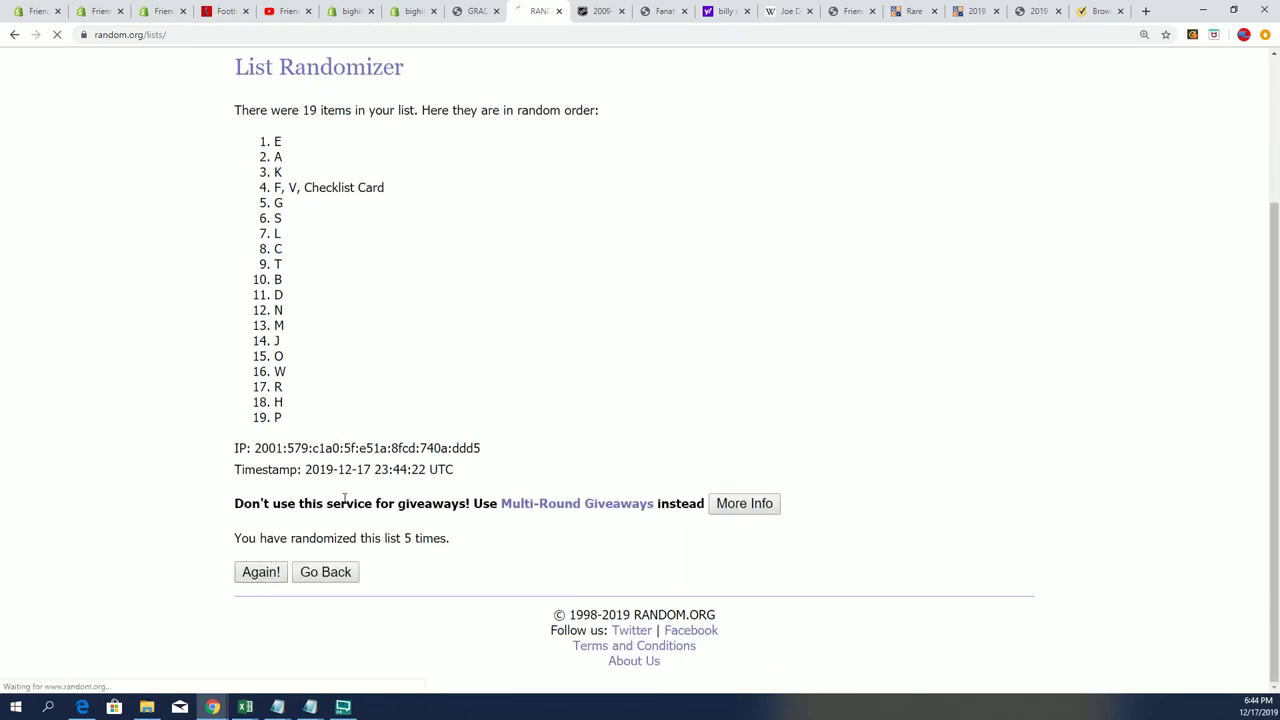
scroll(417, 513, down, 2)
click(258, 571)
scroll(229, 320, down, 1)
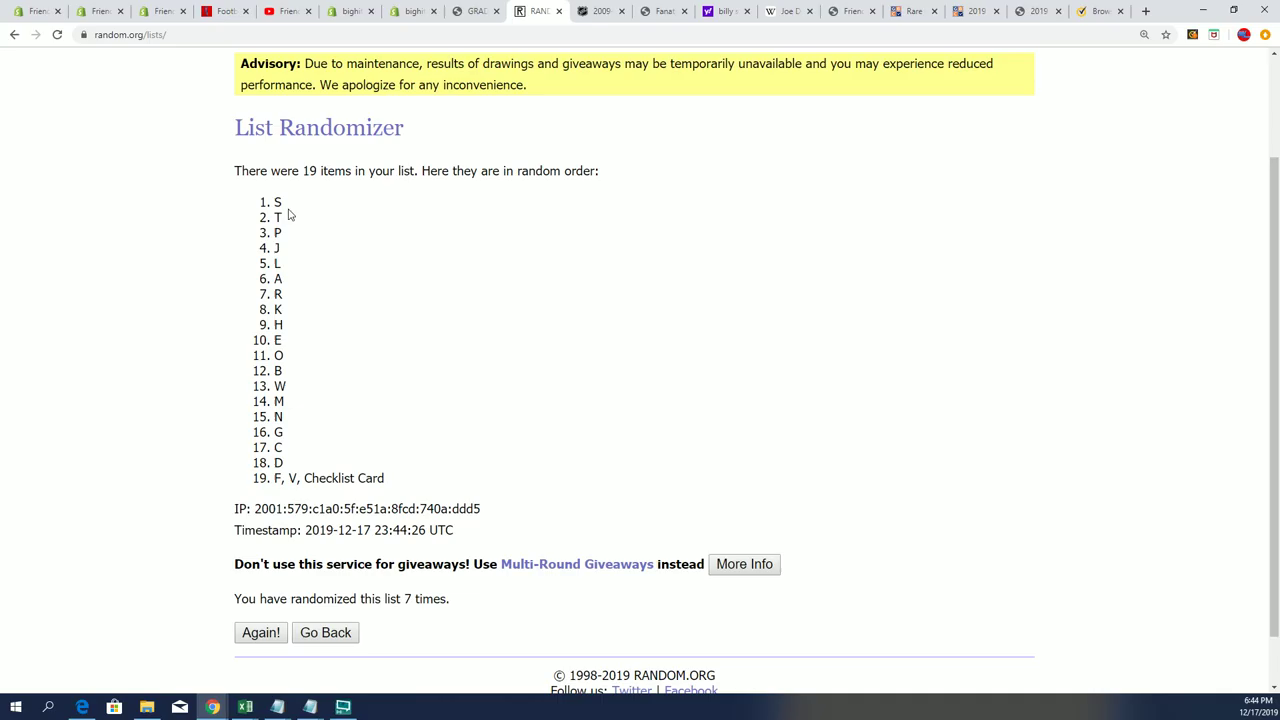
Step: Select all 19 shuffled letters, 1. S through 'F, V, Checklist Card', and copy them
drag(280, 203, 337, 437)
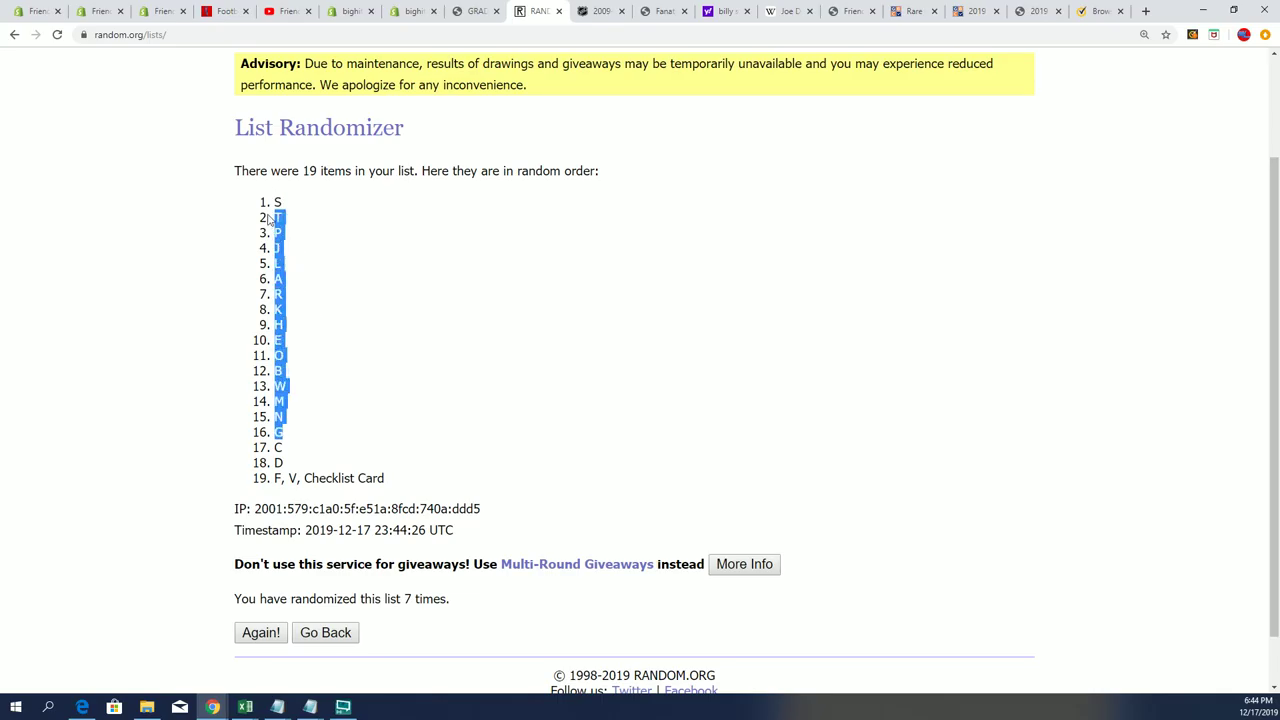
drag(271, 171, 337, 382)
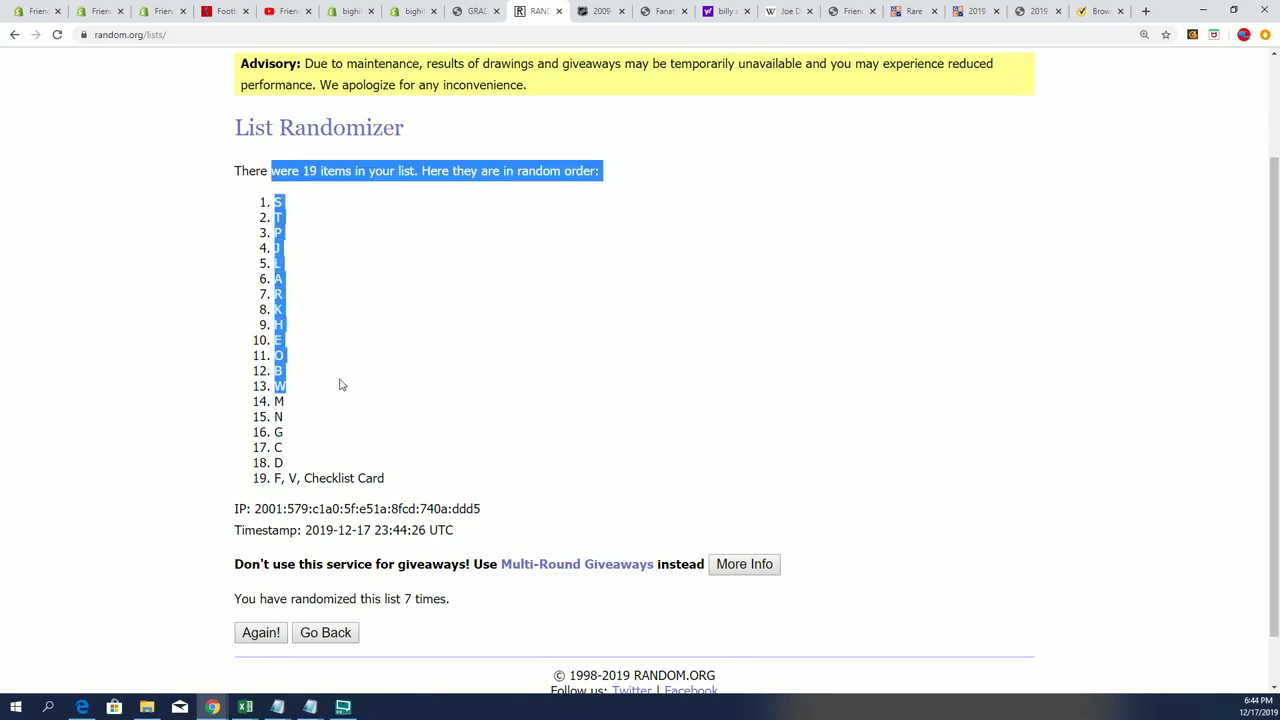
click(278, 205)
drag(276, 203, 372, 478)
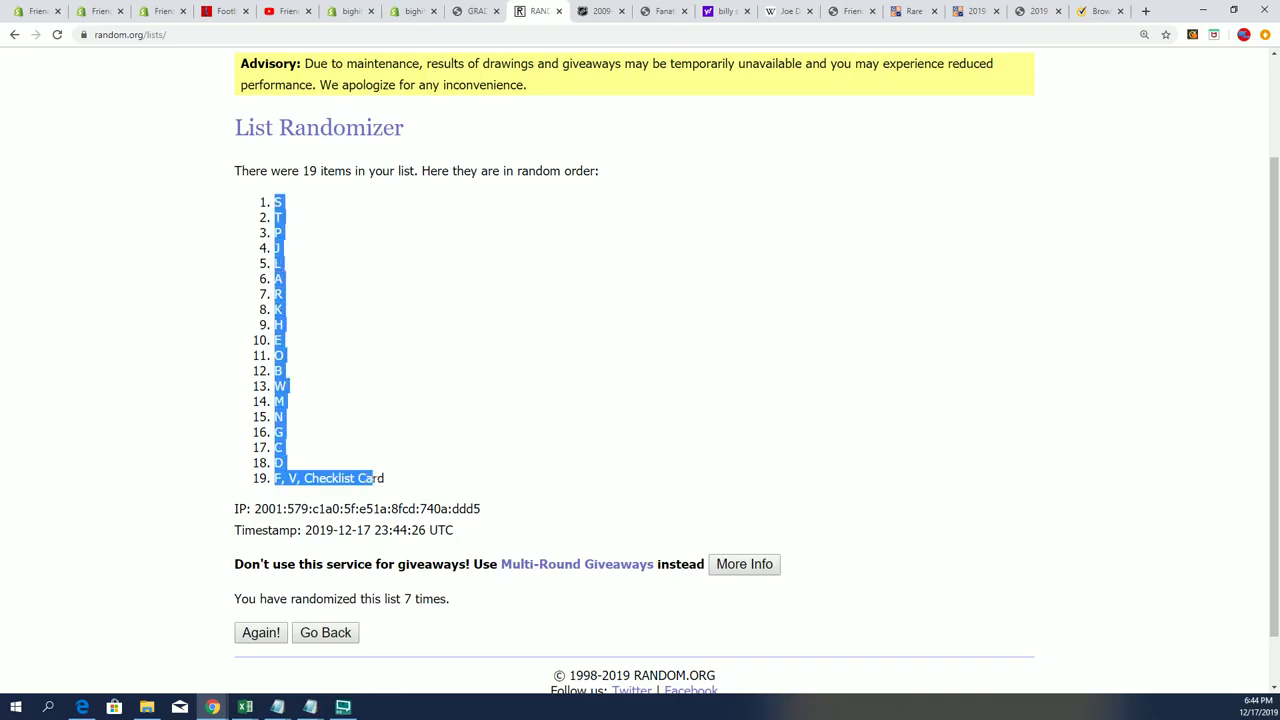
drag(380, 478, 386, 480)
right_click(362, 478)
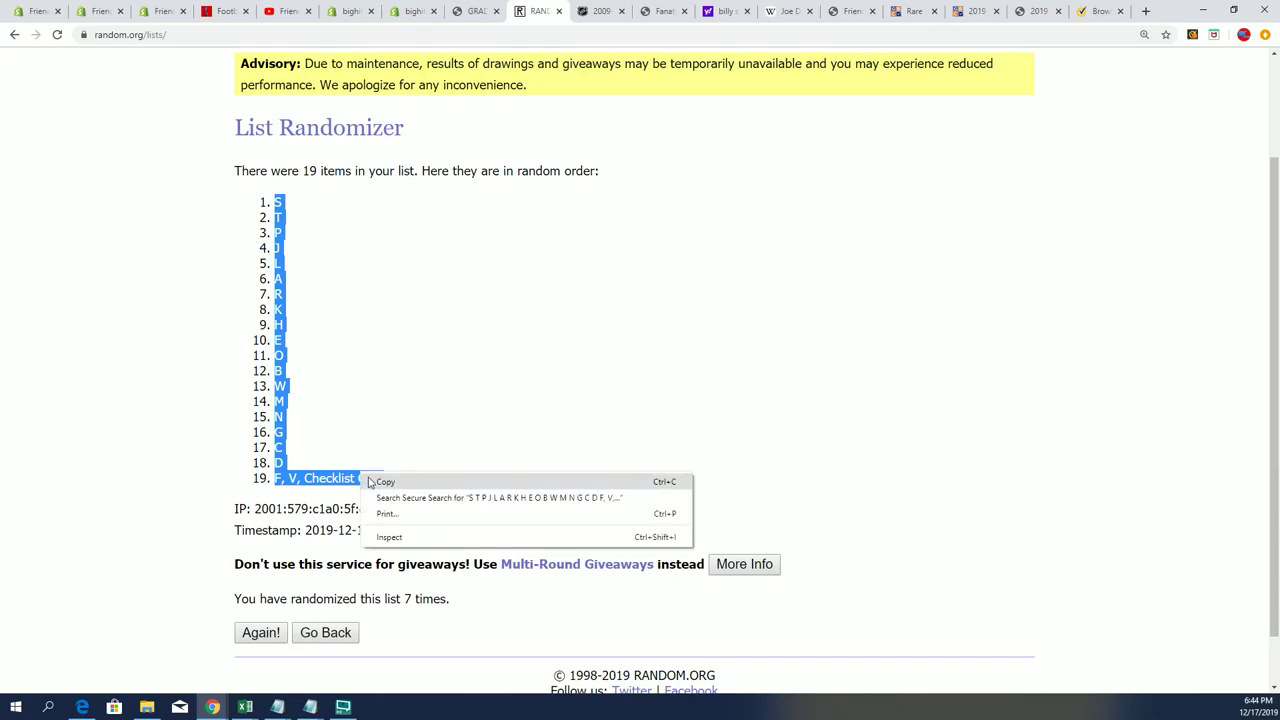
click(382, 482)
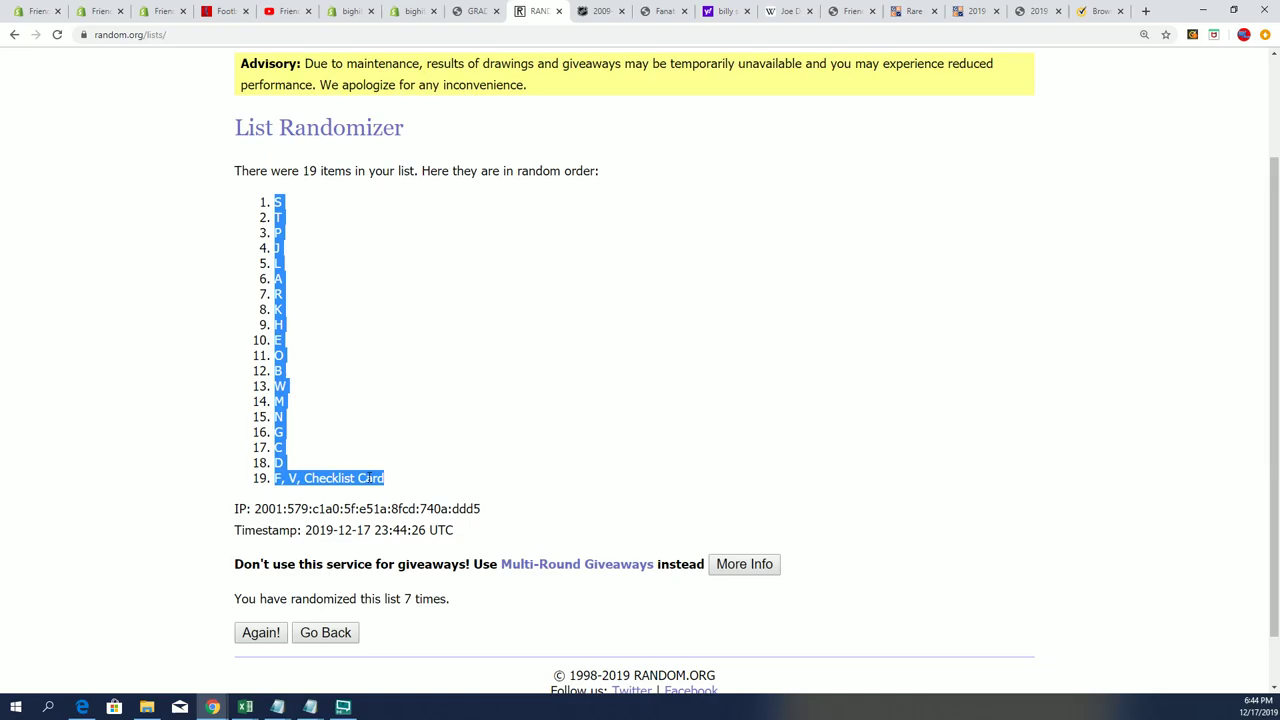
Step: Paste the shuffled letters into Excel cells B2:B20 beside the owners
key(alt+Tab)
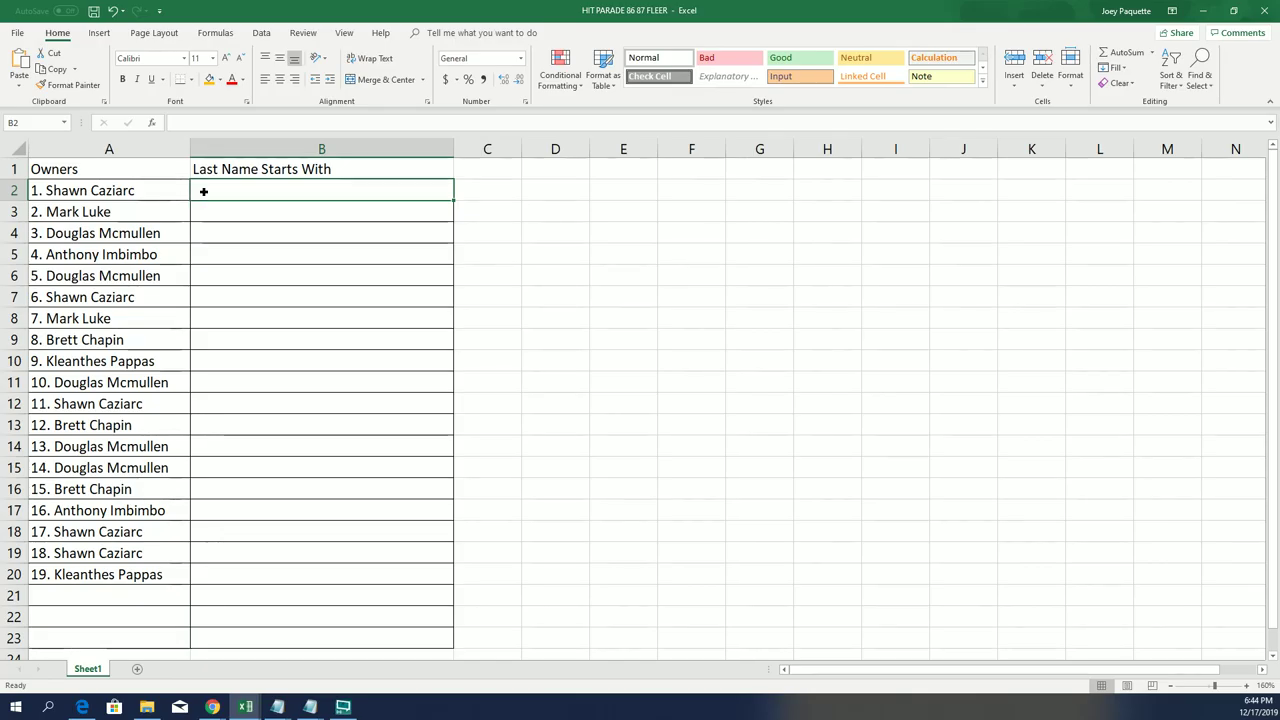
right_click(203, 191)
click(250, 252)
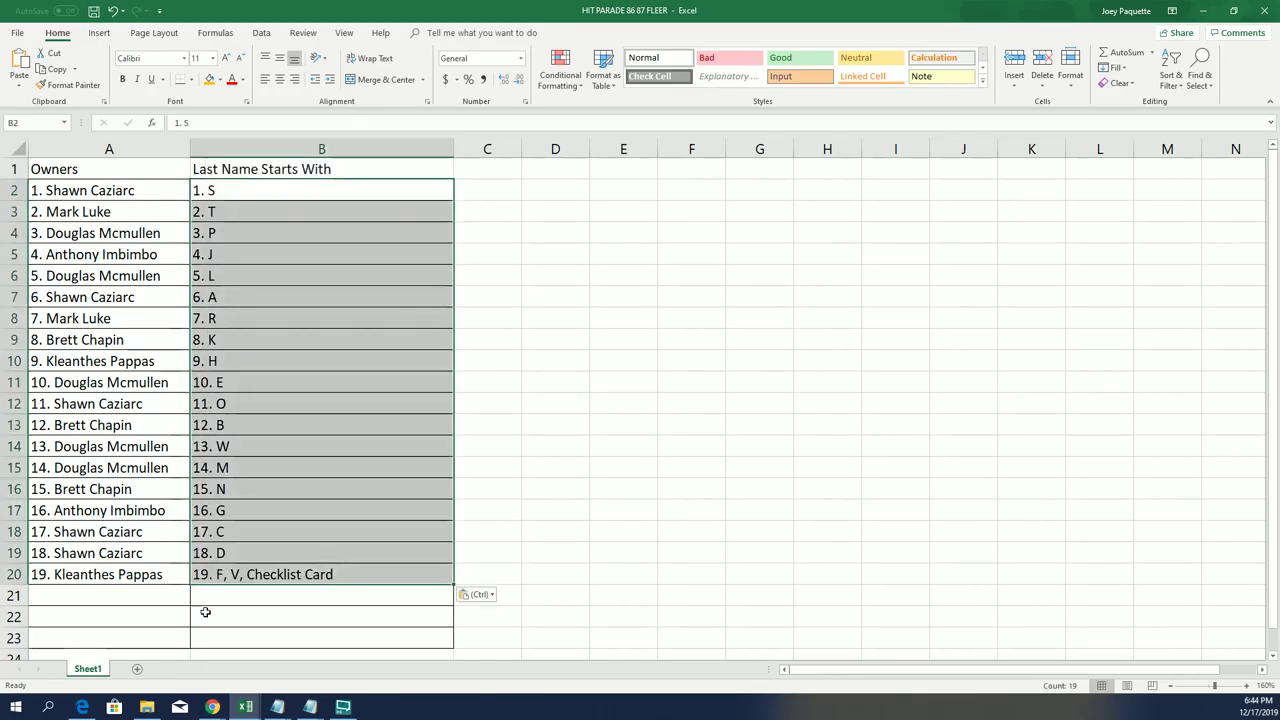
Step: Spot-check the owner and letter entries in rows 13 to 15
click(170, 424)
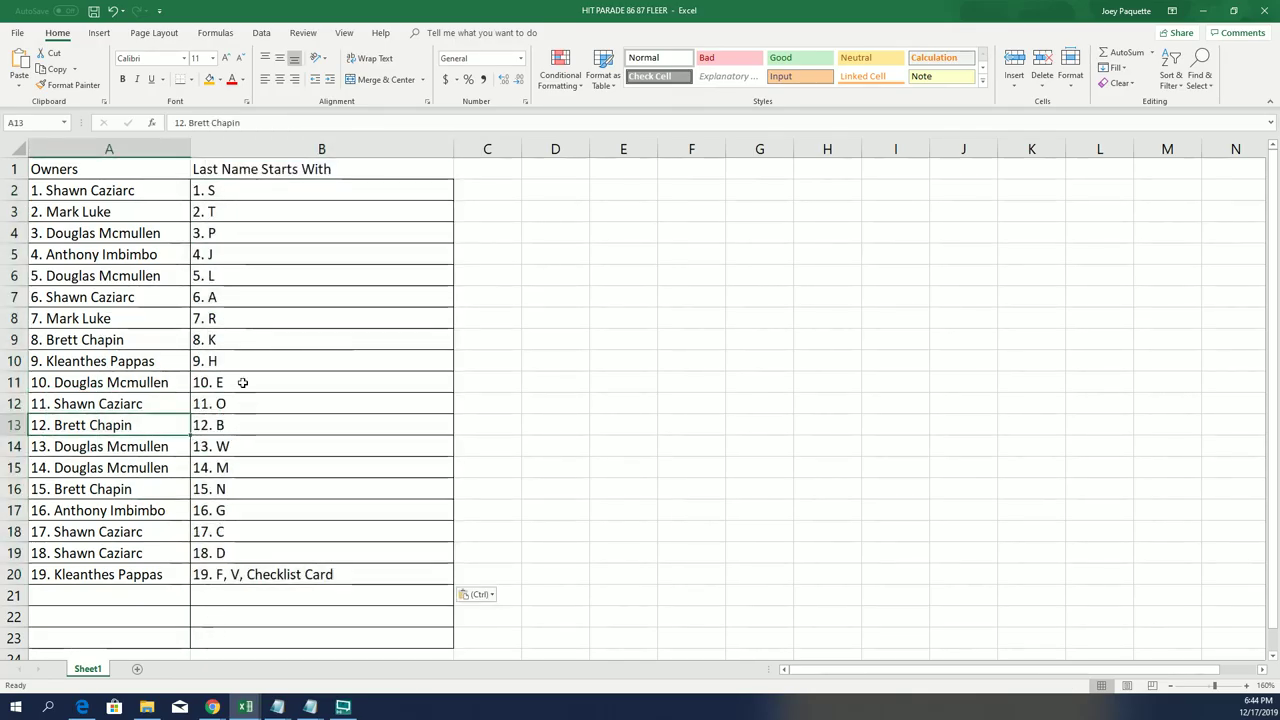
click(250, 470)
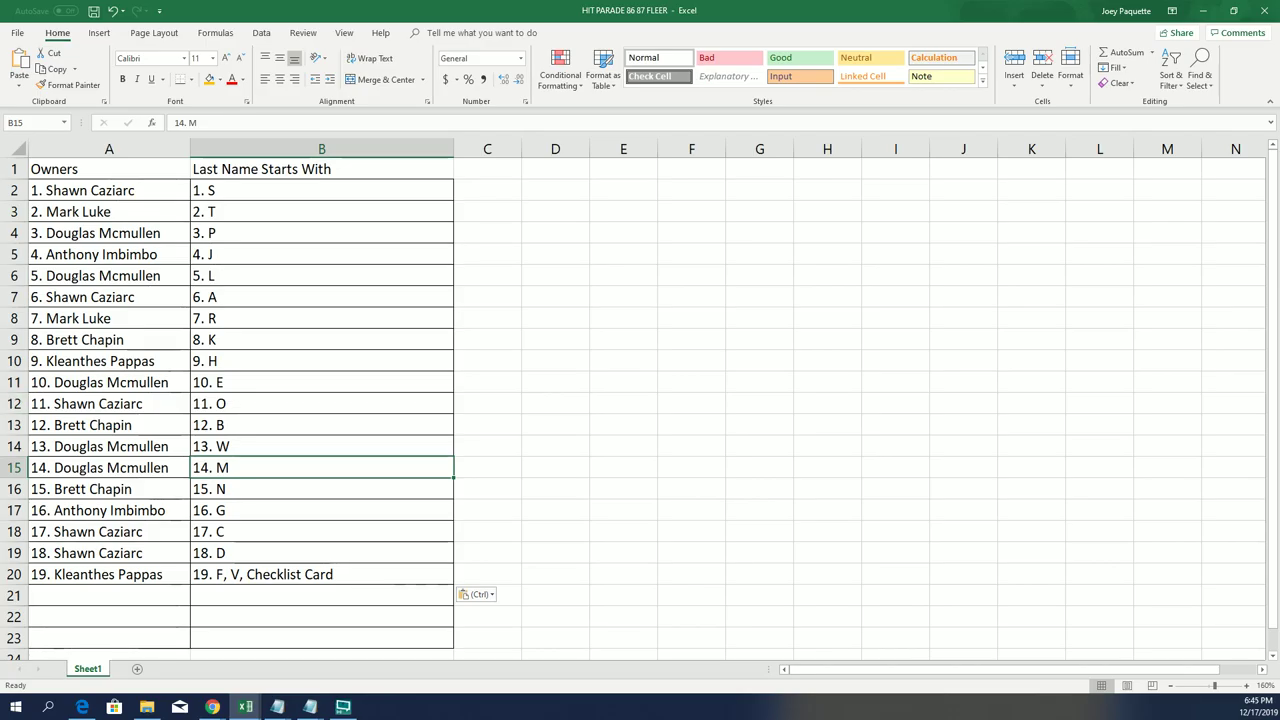
click(130, 448)
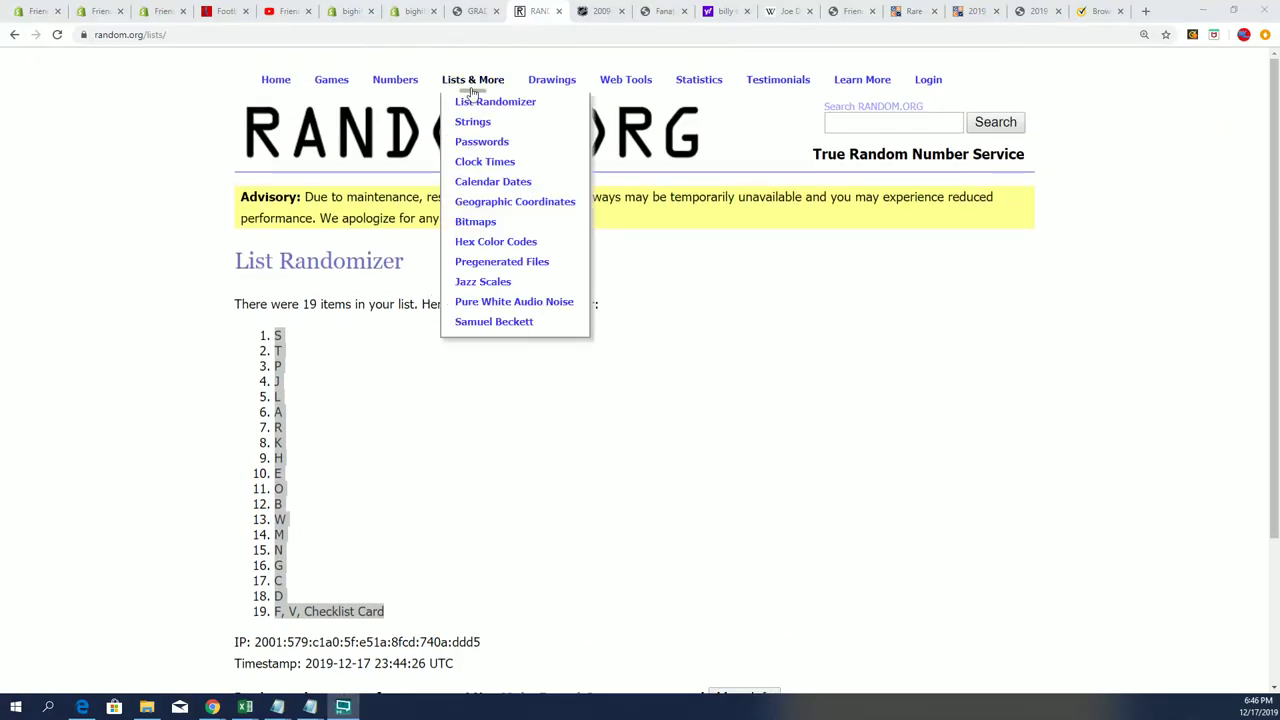
Step: Paste the 19 owner names into a fresh List Randomizer form and randomize them
click(470, 106)
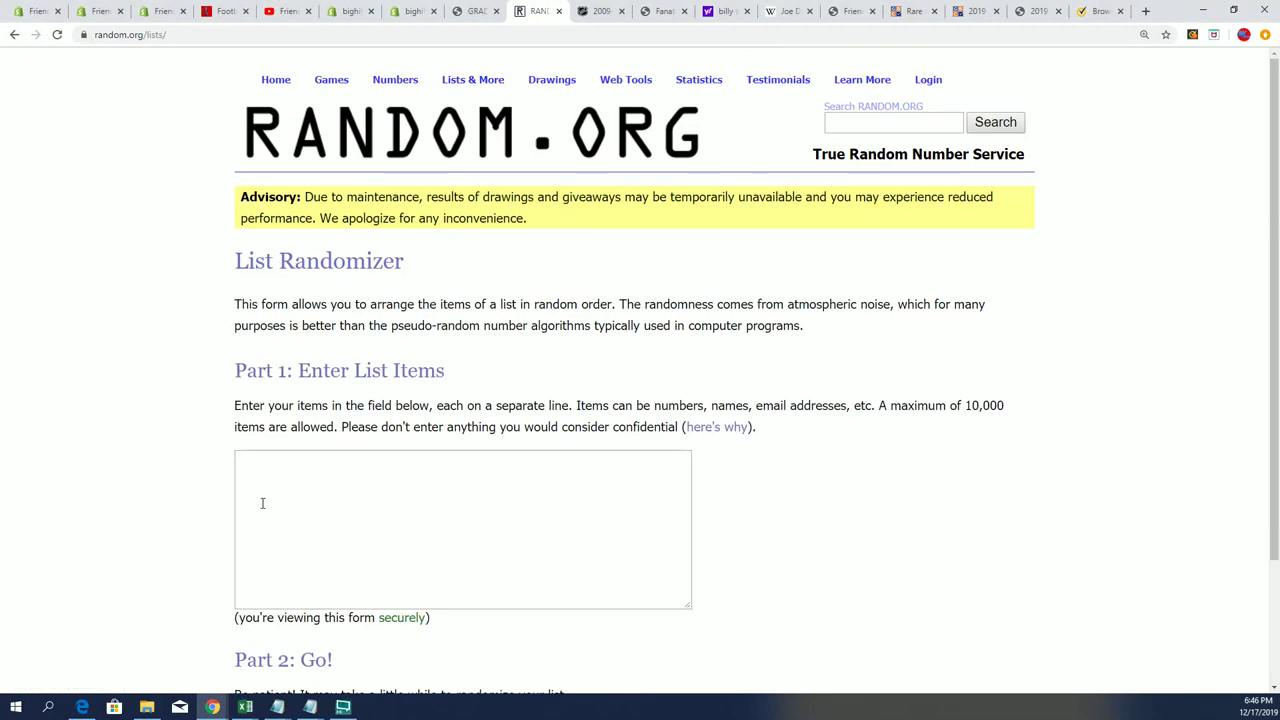
right_click(256, 462)
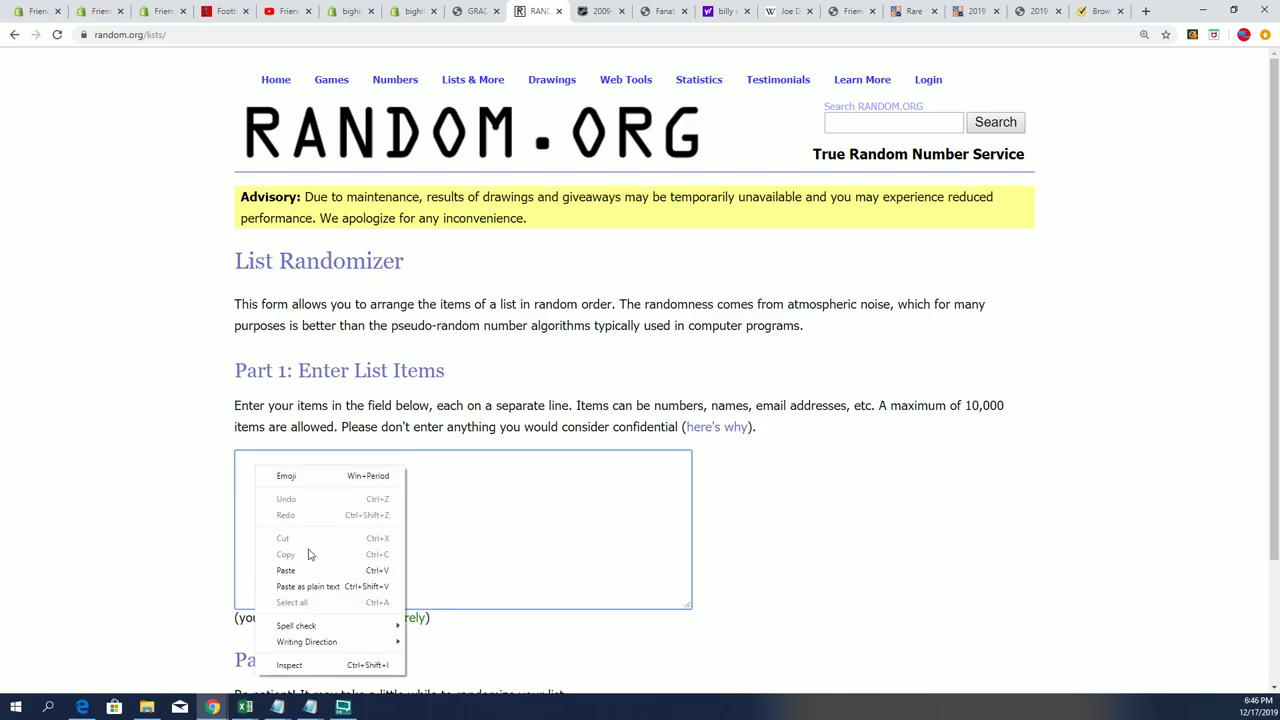
click(310, 565)
scroll(760, 573, down, 3)
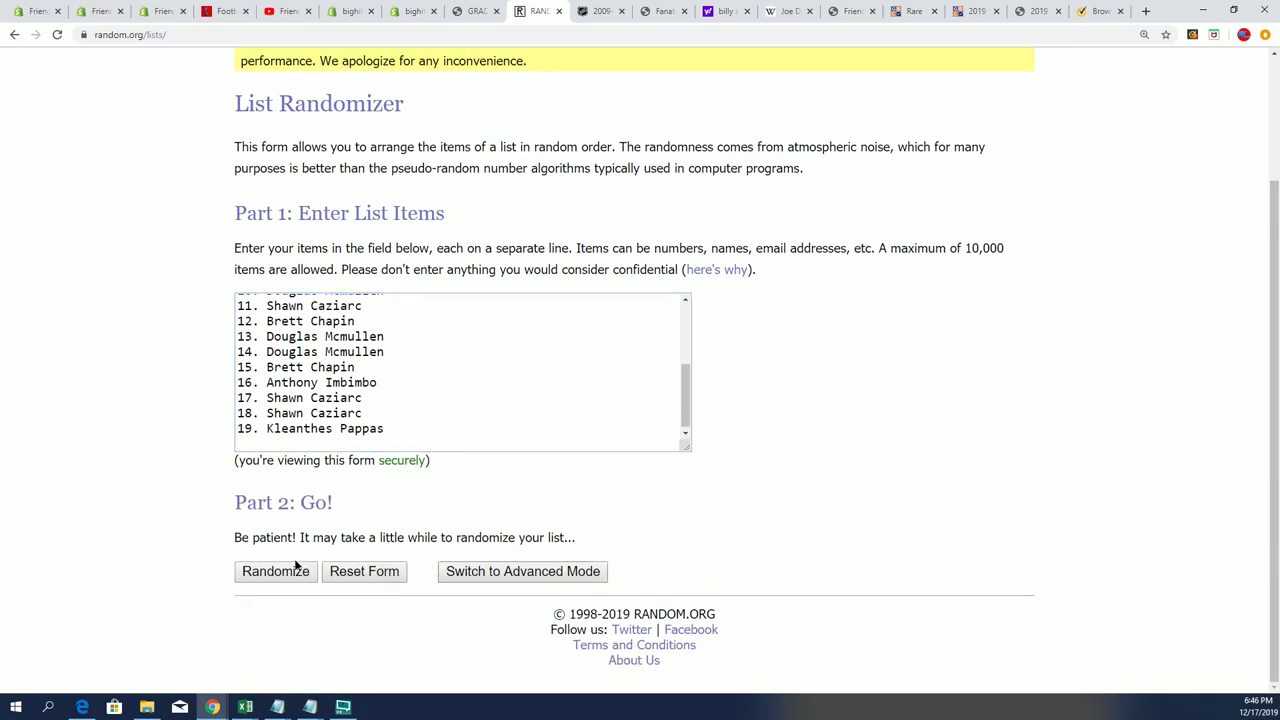
click(287, 572)
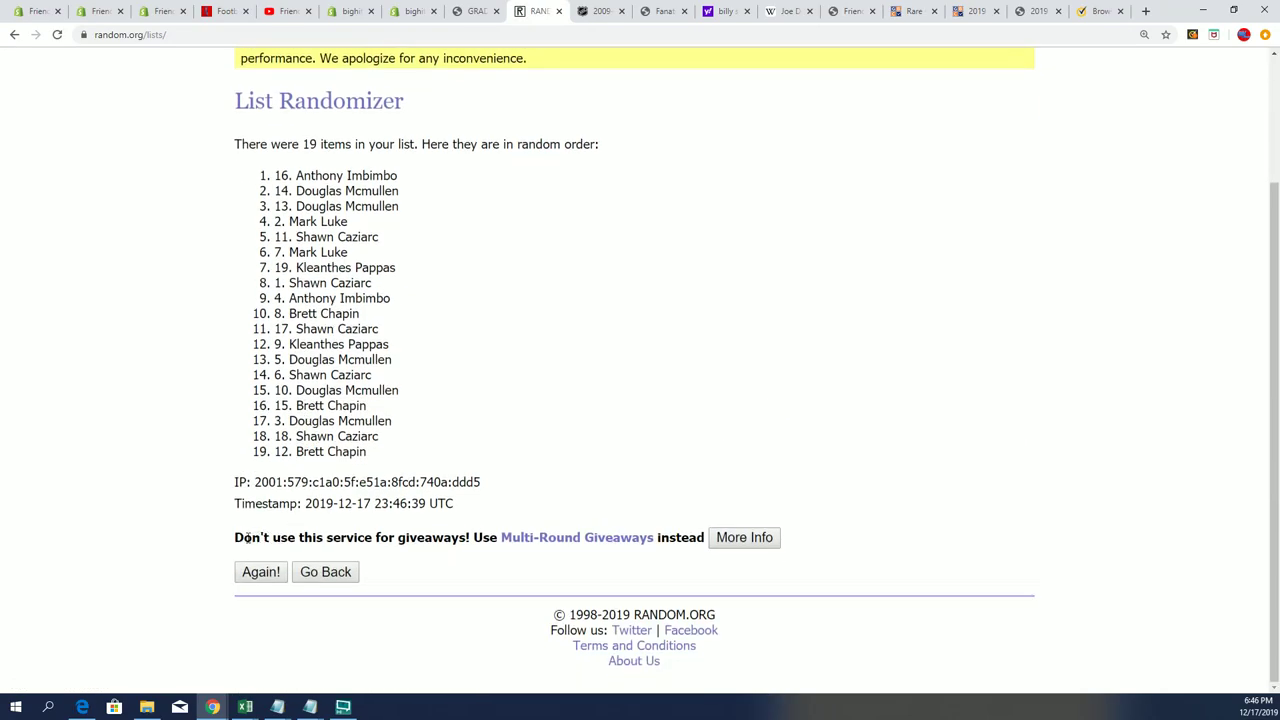
click(242, 578)
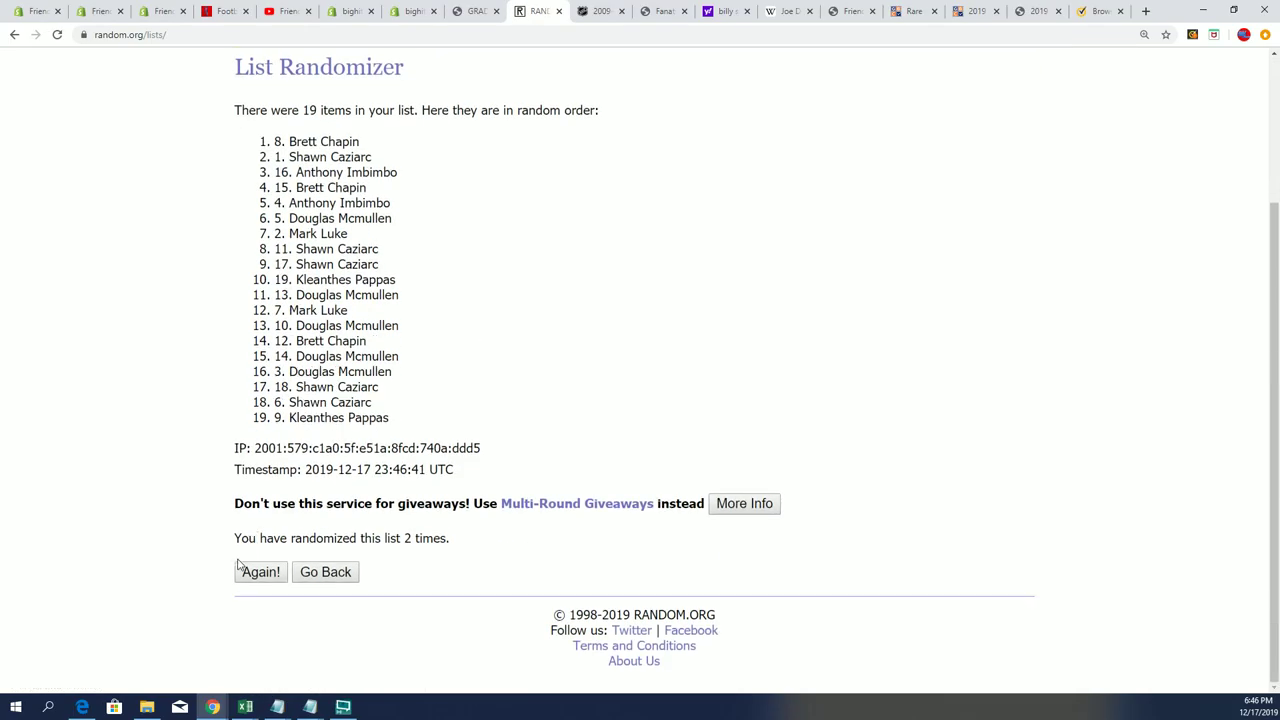
click(252, 572)
click(264, 573)
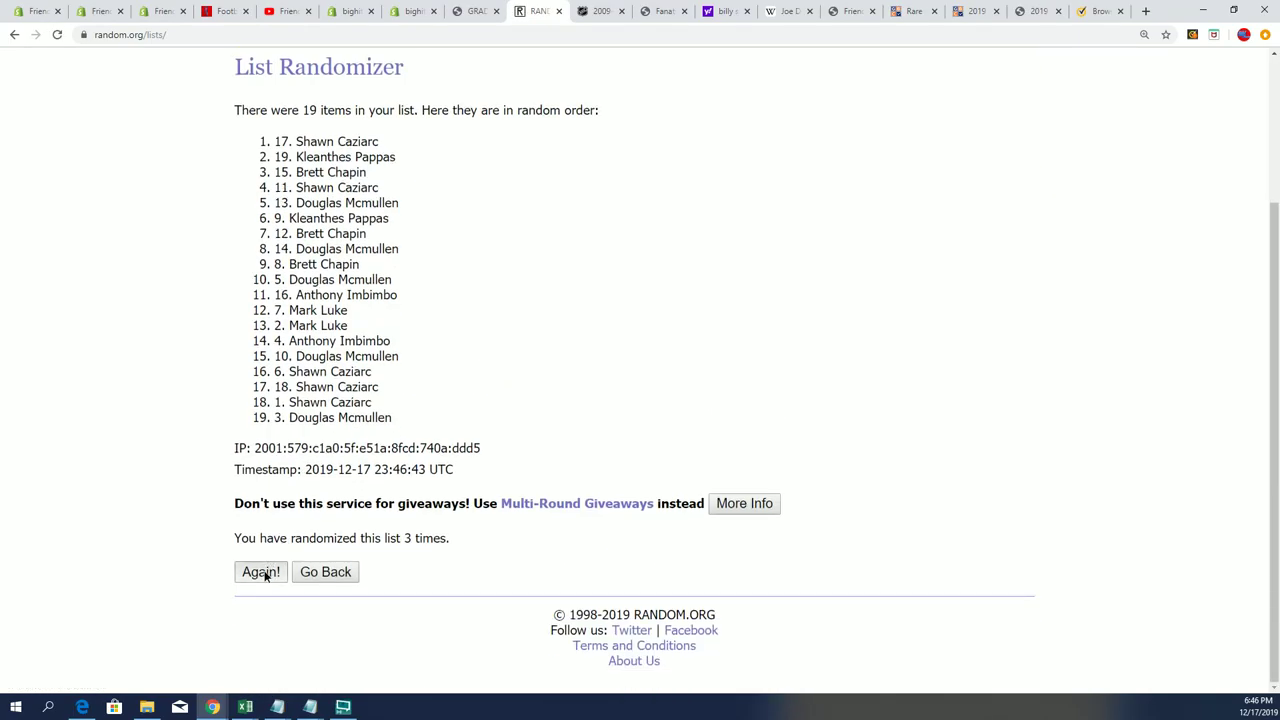
click(260, 572)
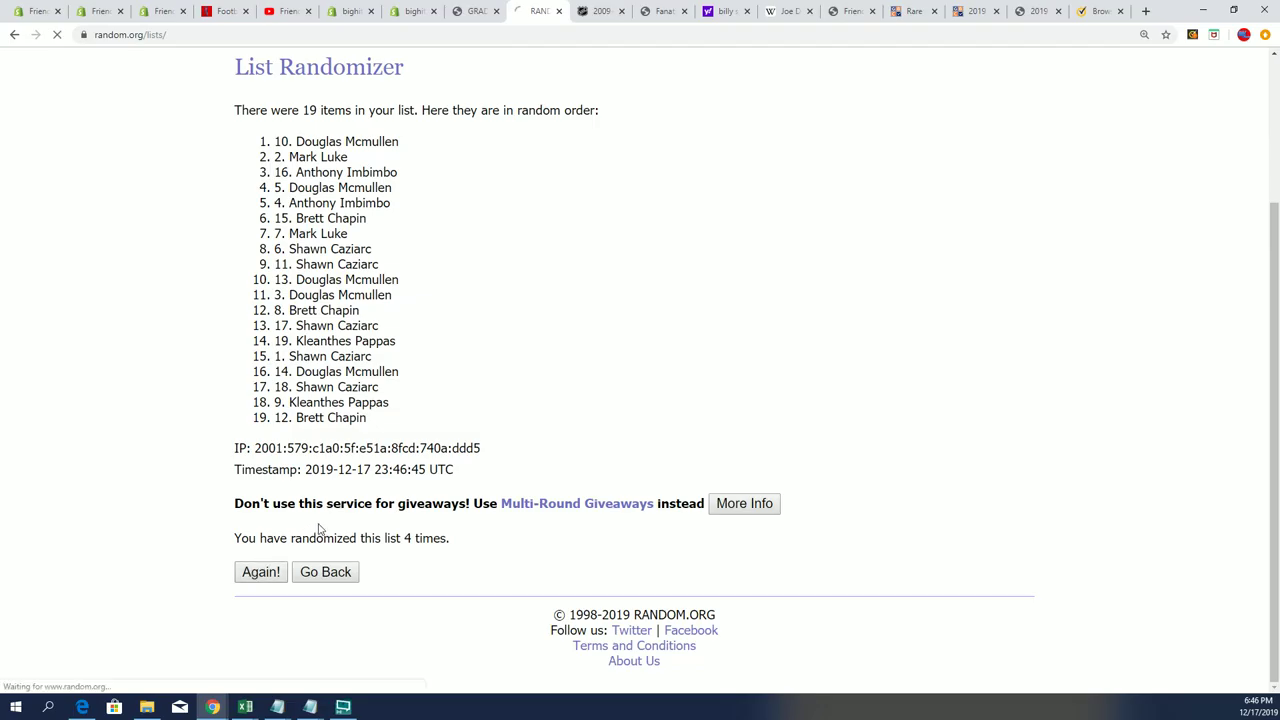
click(254, 572)
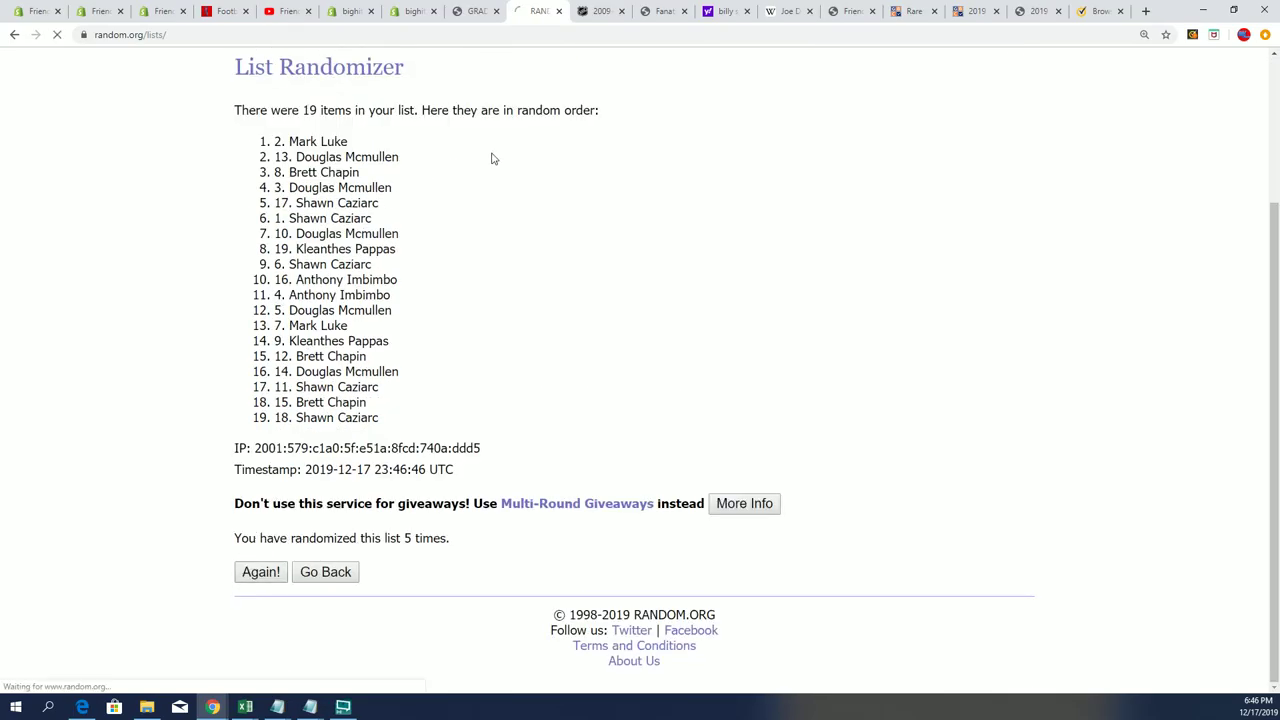
drag(390, 336, 287, 336)
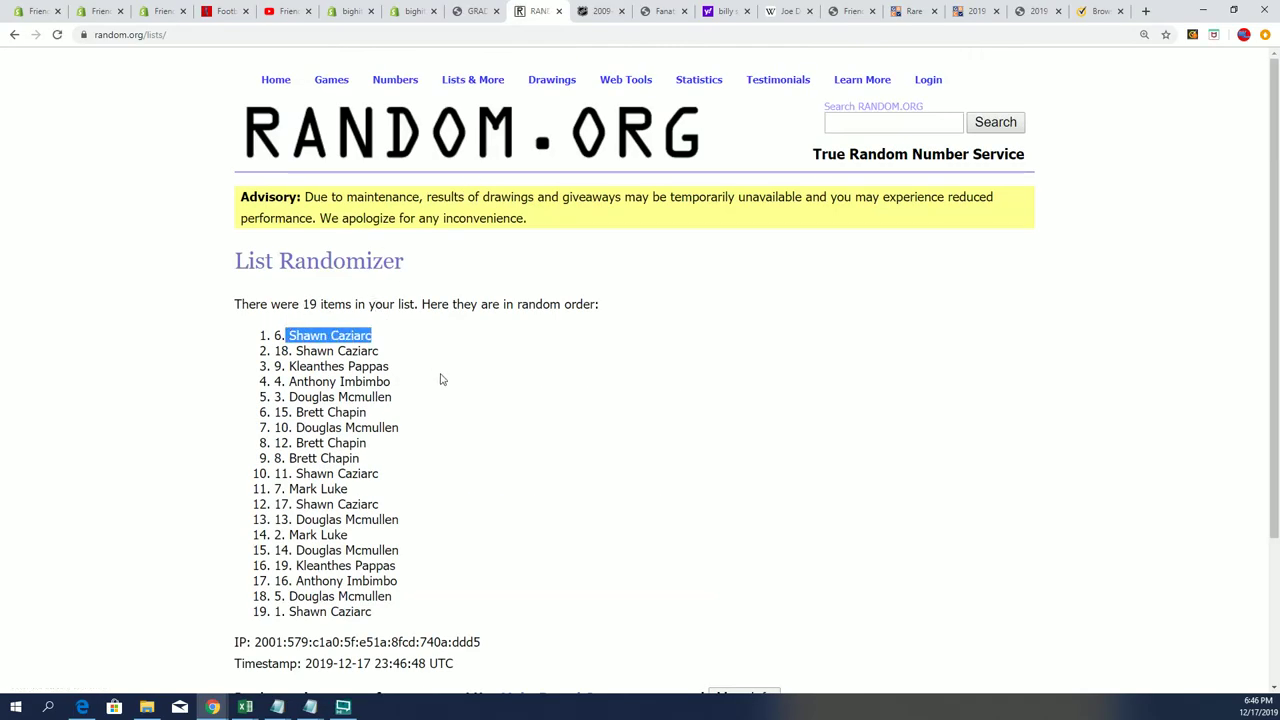
Step: Shuffle the owner list a seventh time, with the count going from six to seven
scroll(437, 400, down, 1)
scroll(437, 407, down, 3)
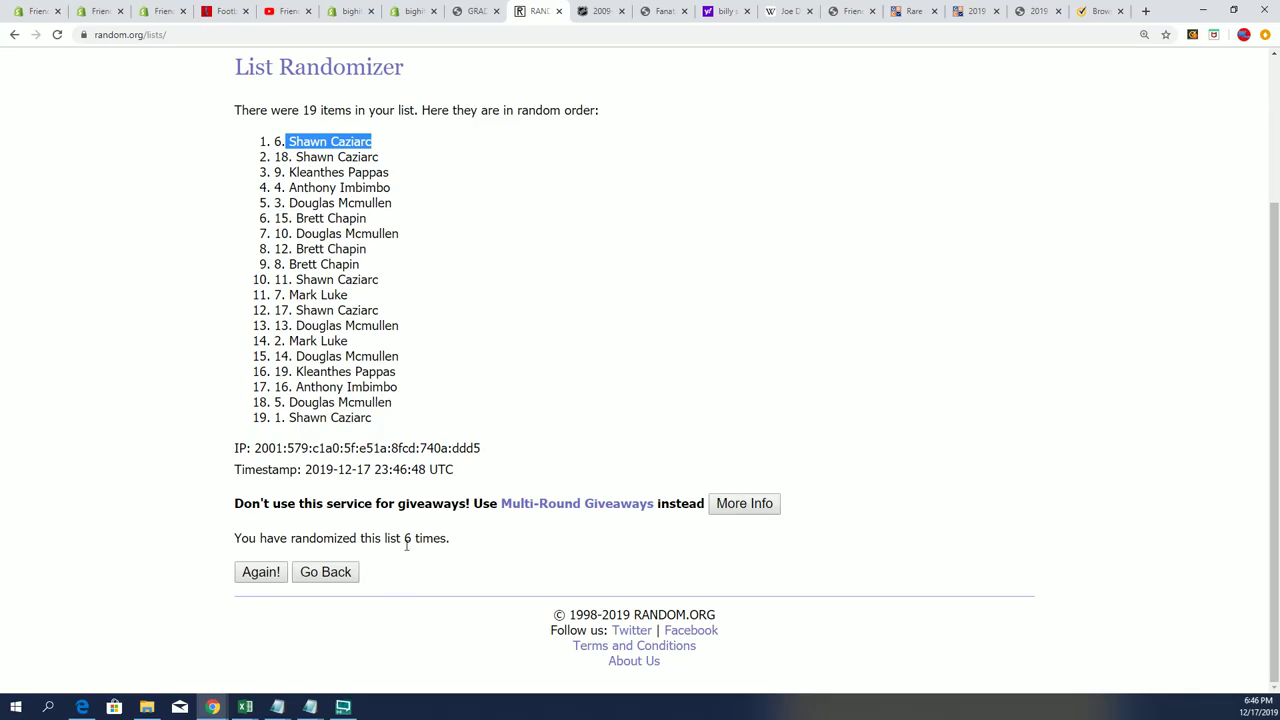
drag(407, 545, 457, 551)
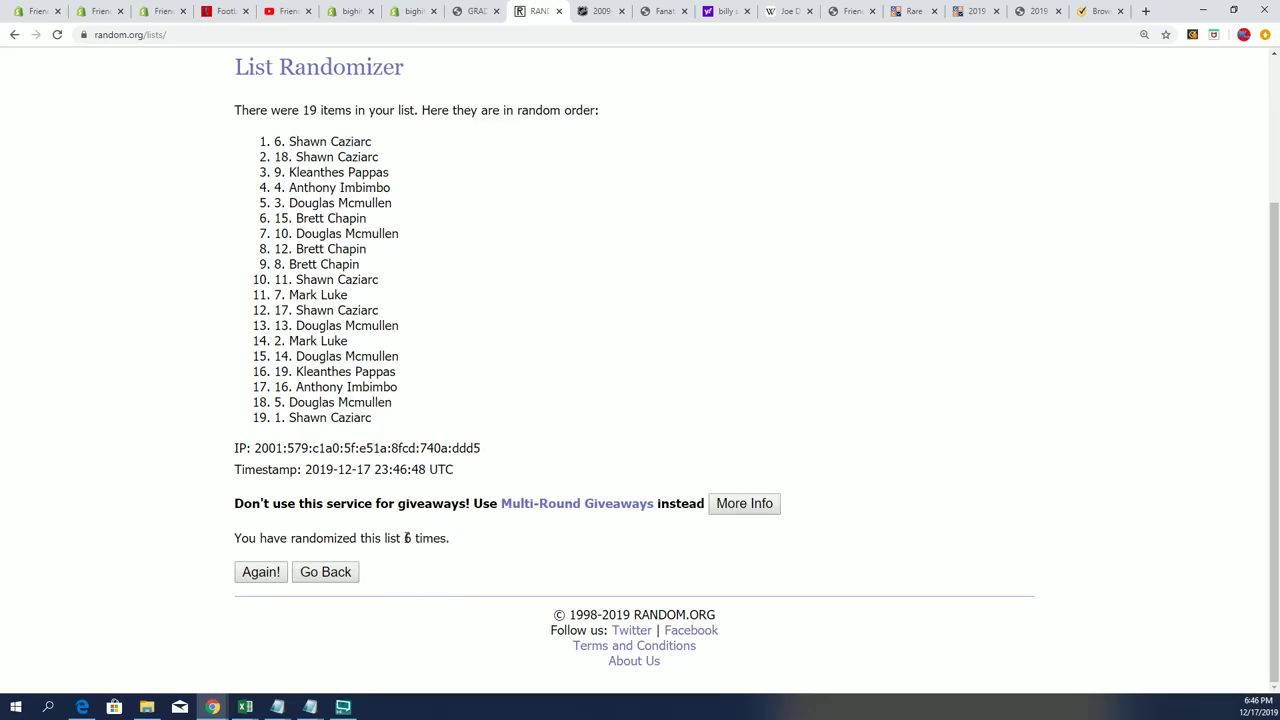
double_click(408, 538)
click(244, 580)
scroll(541, 523, down, 1)
scroll(541, 523, down, 1)
drag(403, 541, 467, 541)
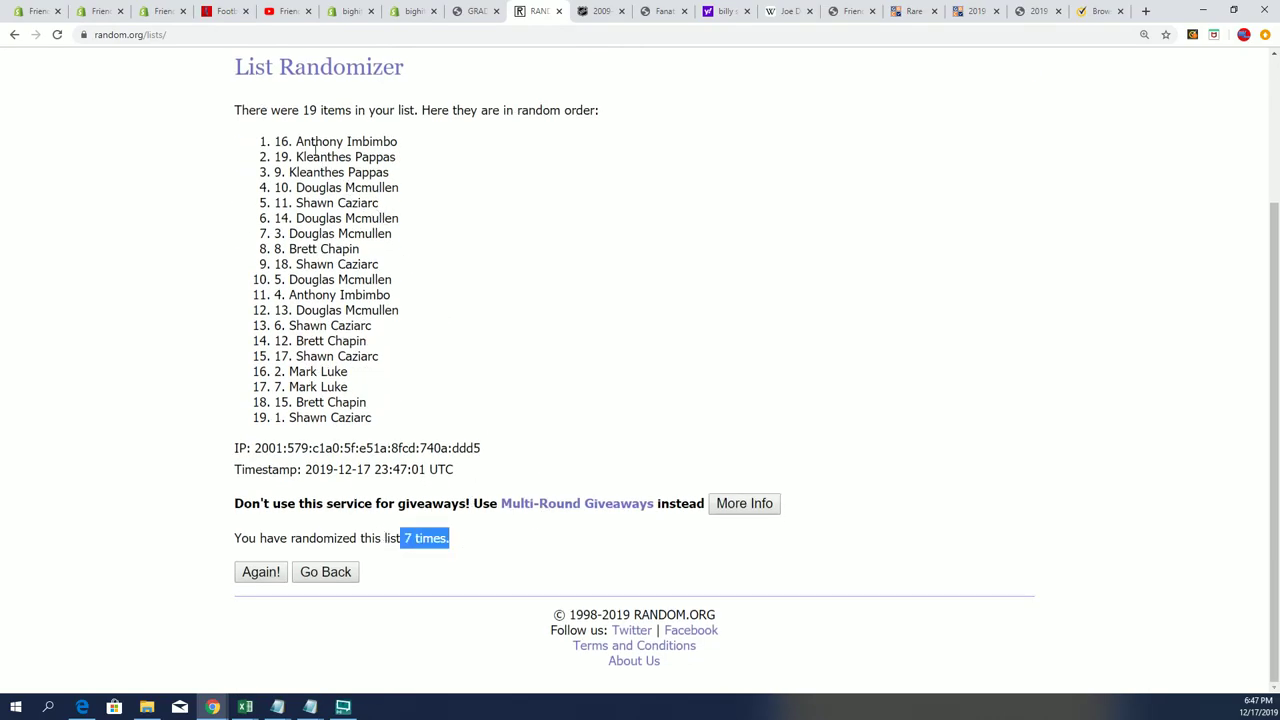
Step: Copy the owner name now at the top of the list (entry 16)
mouse_move(296, 141)
mouse_down()
mouse_move(457, 166)
mouse_move(438, 140)
mouse_up()
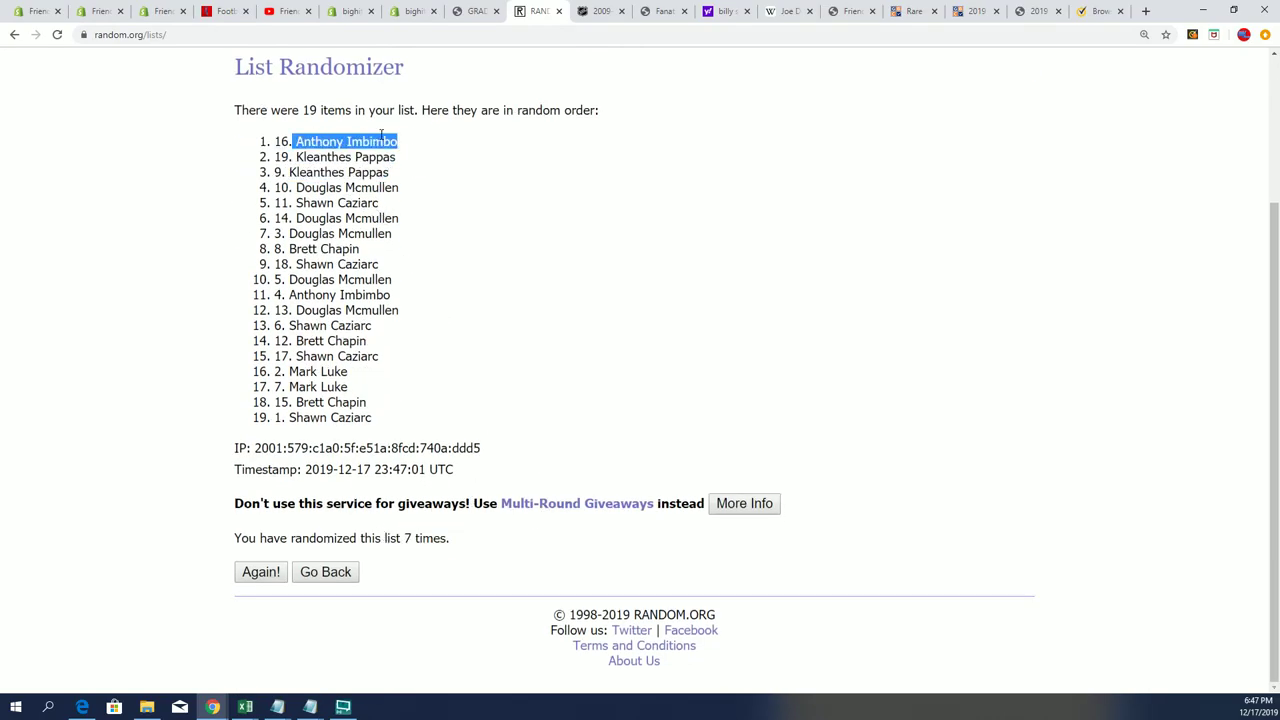
right_click(368, 140)
click(395, 146)
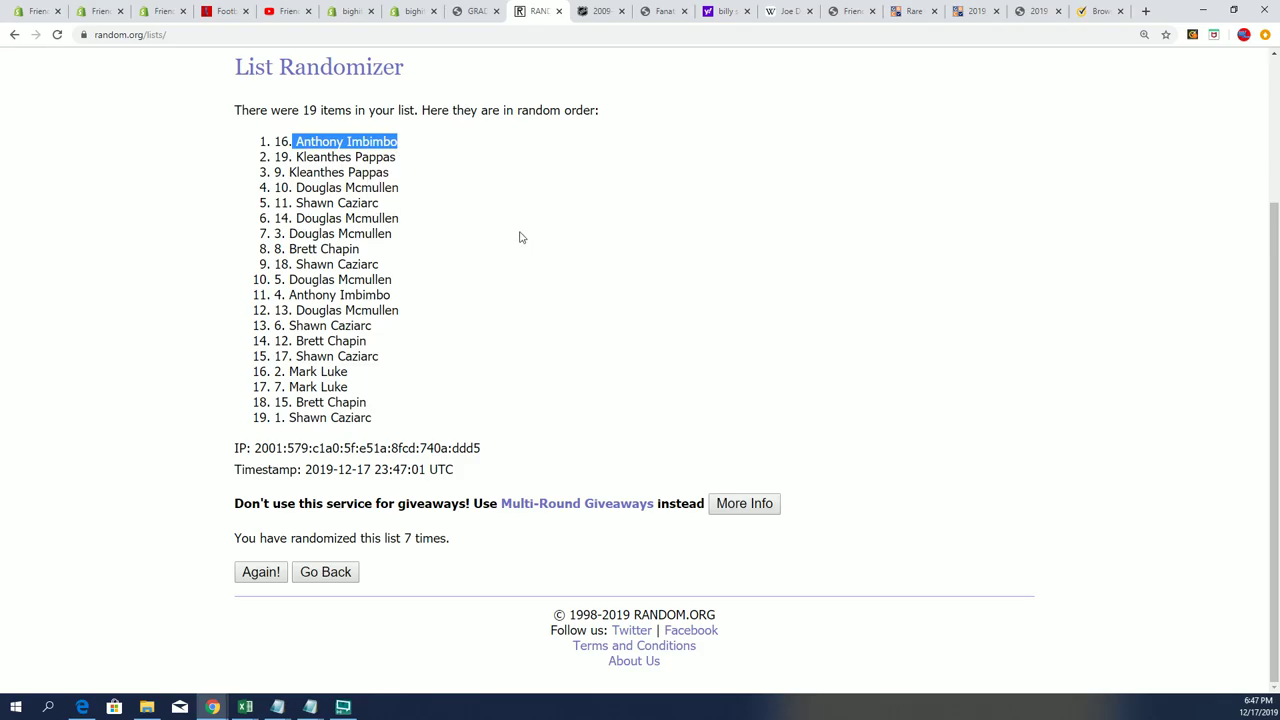